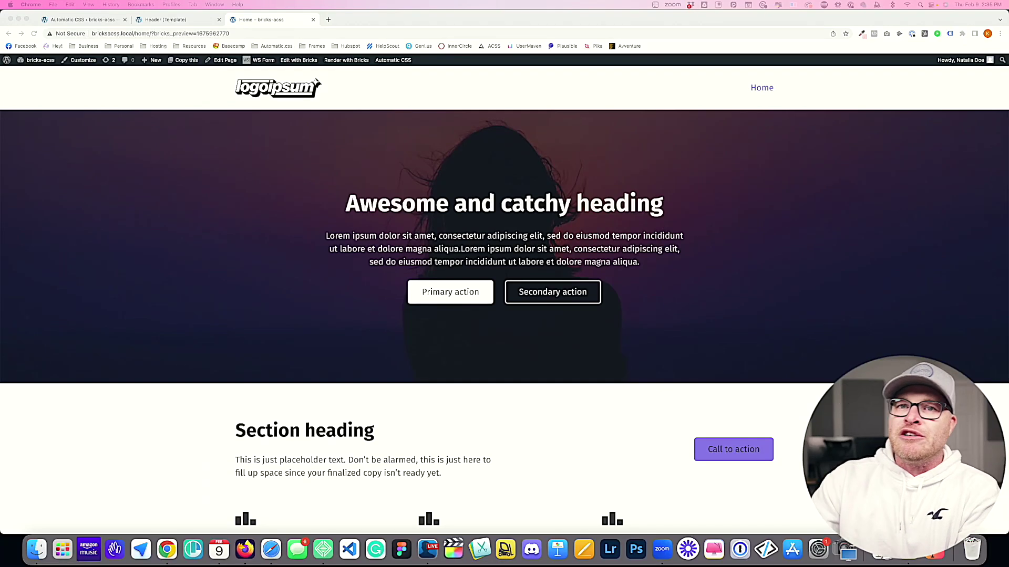
left_click(121, 230)
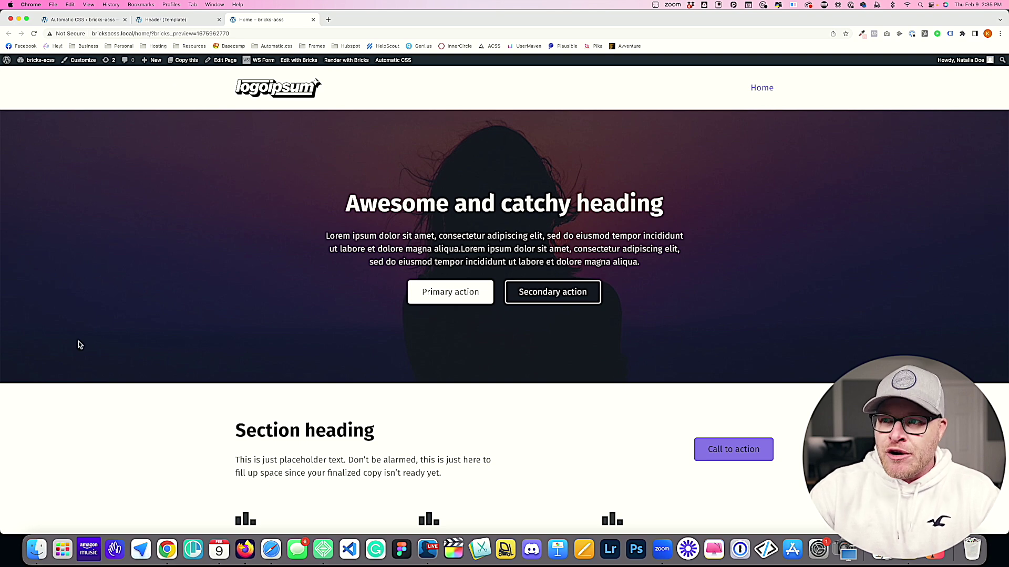
scroll(358, 279, "down", 3)
scroll(90, 419, "up", 3)
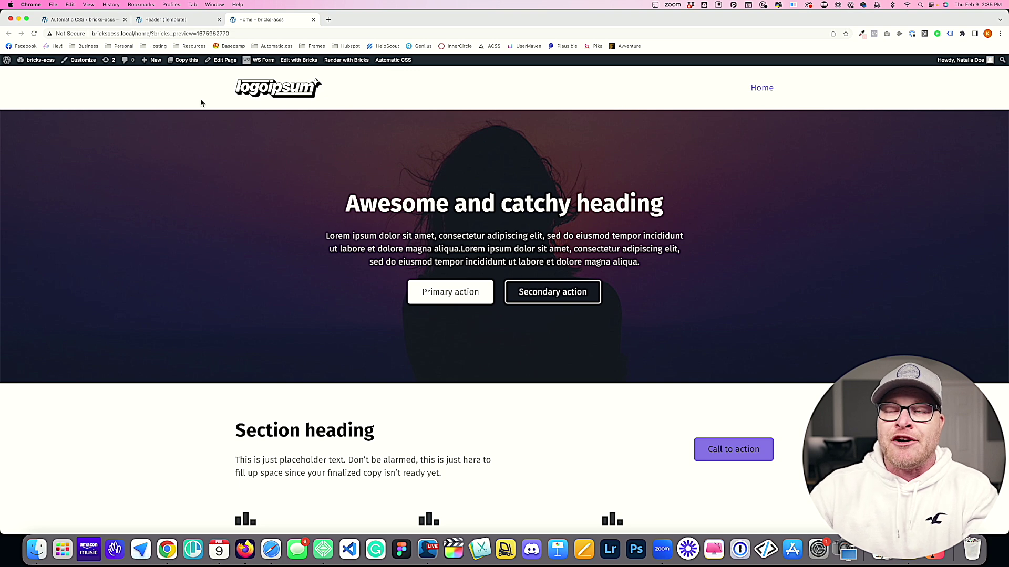
Step: Enable the sticky header in the Header template's settings and save the template
left_click(102, 22)
left_click(185, 22)
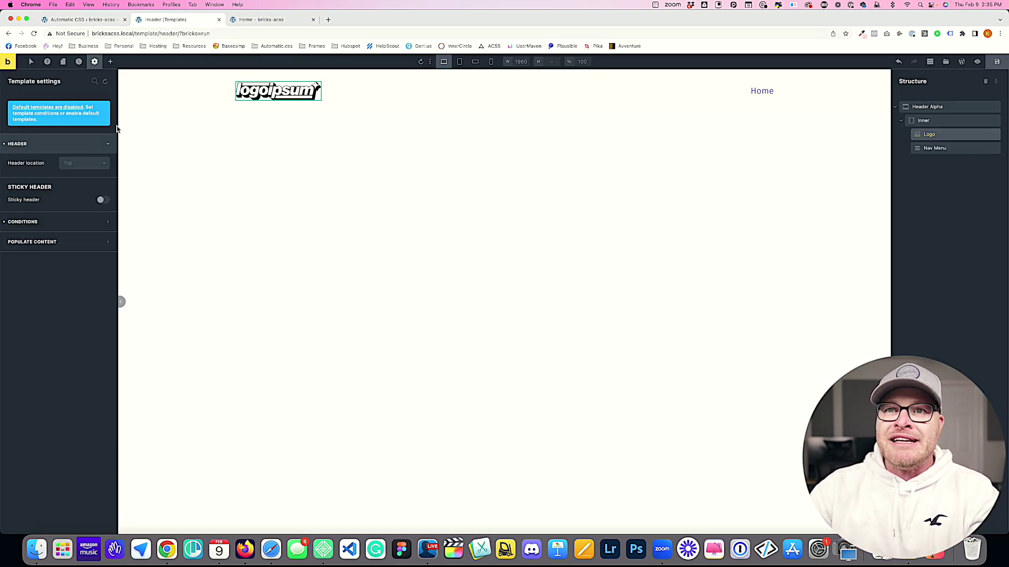
left_click(100, 200)
left_click(997, 61)
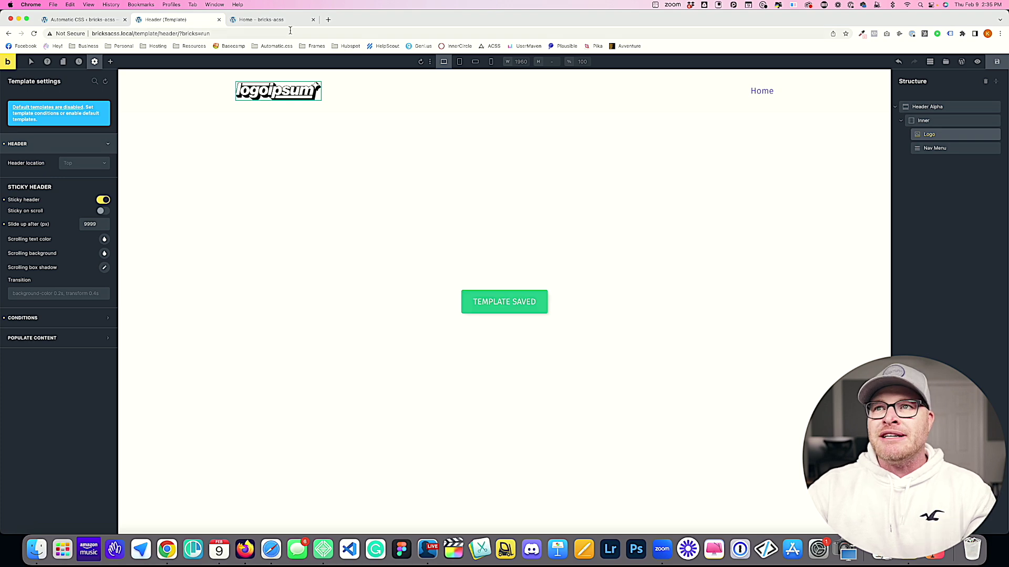
Step: Reload the home page and measure the hero's spacing between the sticky header and heading and beneath the buttons
left_click(283, 21)
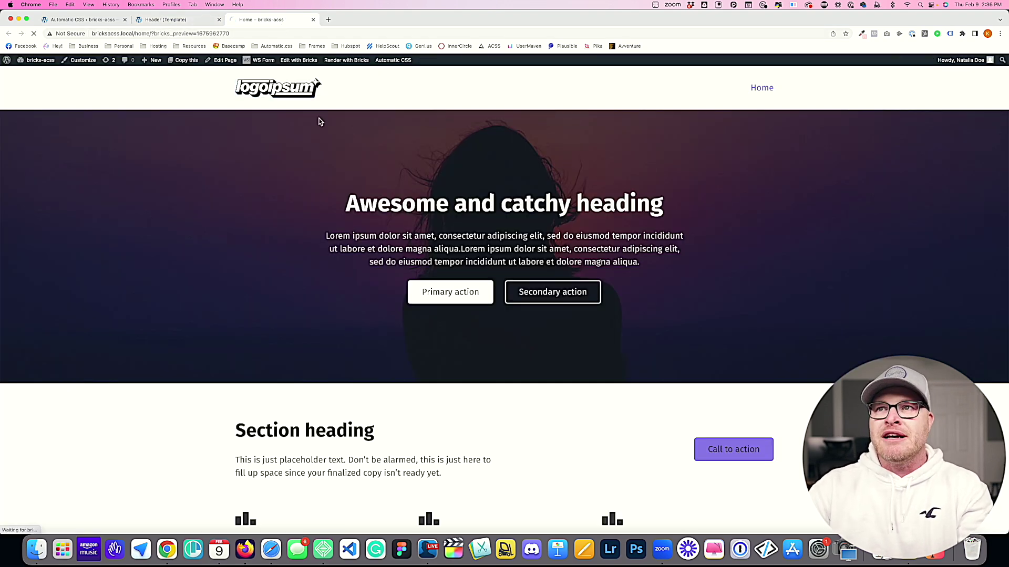
scroll(317, 120, "down", 2)
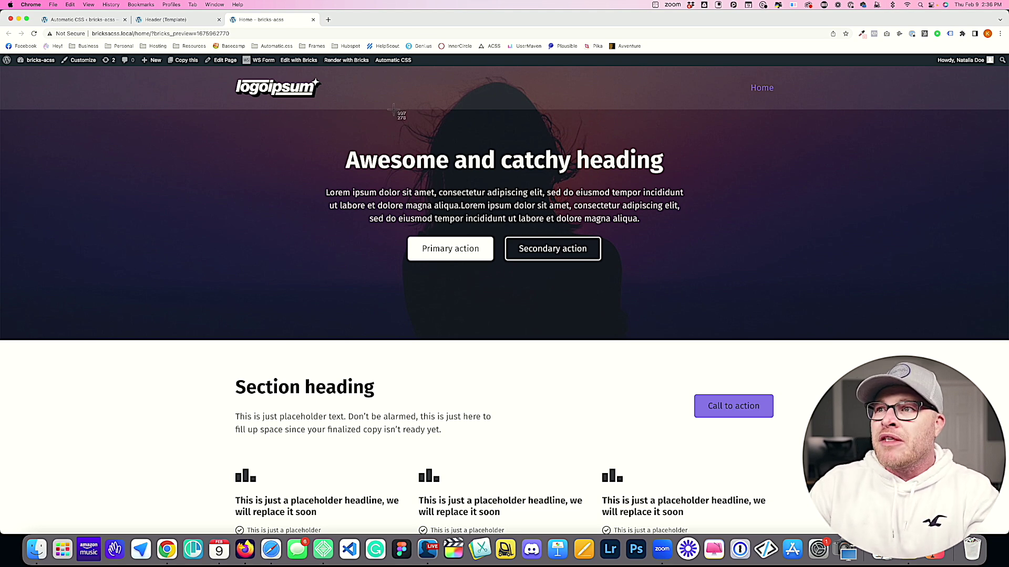
left_click_drag(394, 109, 393, 155)
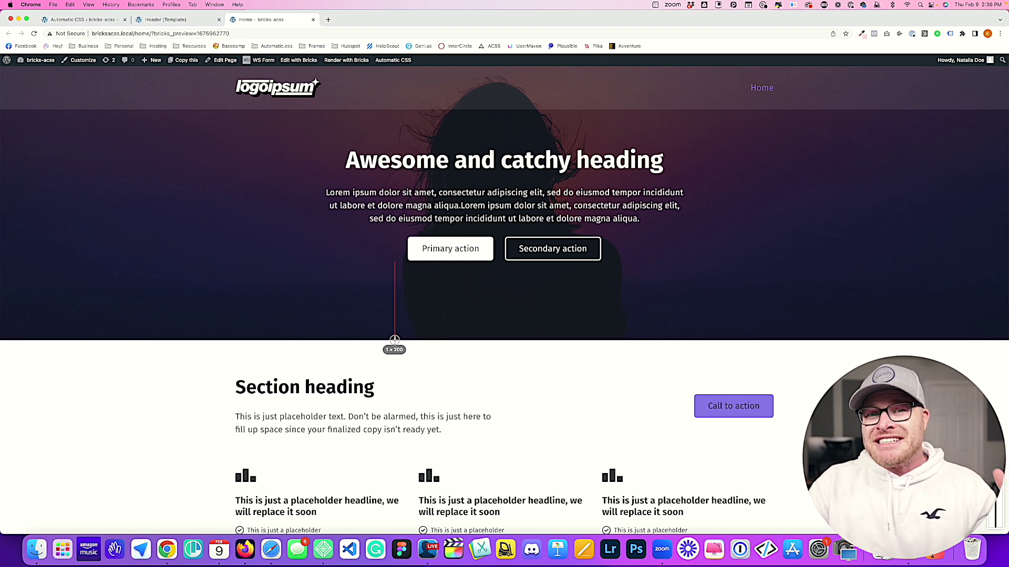
Step: Disable the sticky header in the Header template and save it
left_click(63, 20)
left_click(169, 20)
left_click(102, 200)
left_click(997, 61)
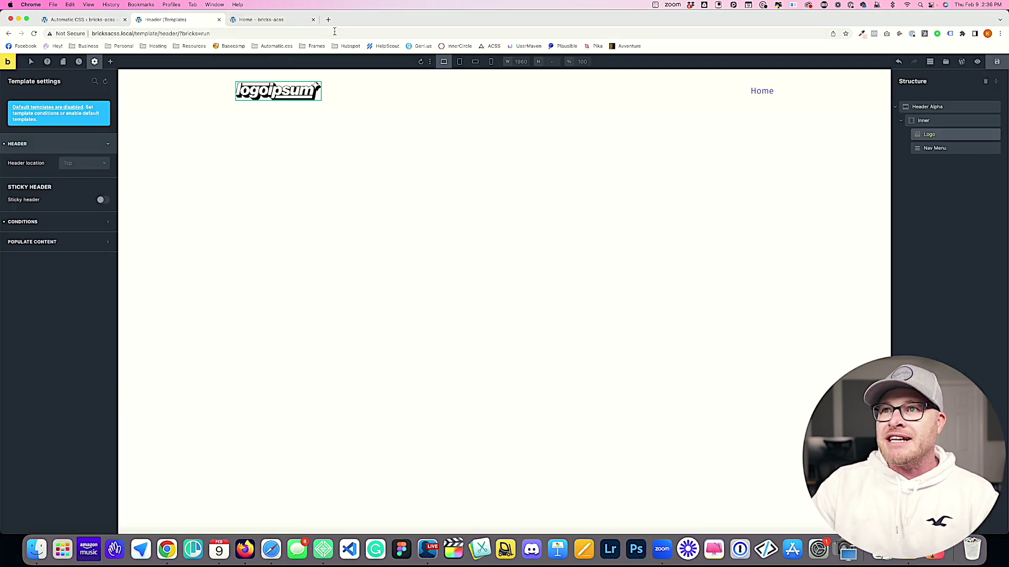
Step: Check the home page with the non-sticky header and measure the hero section's spacing above the heading and below the buttons
left_click(264, 21)
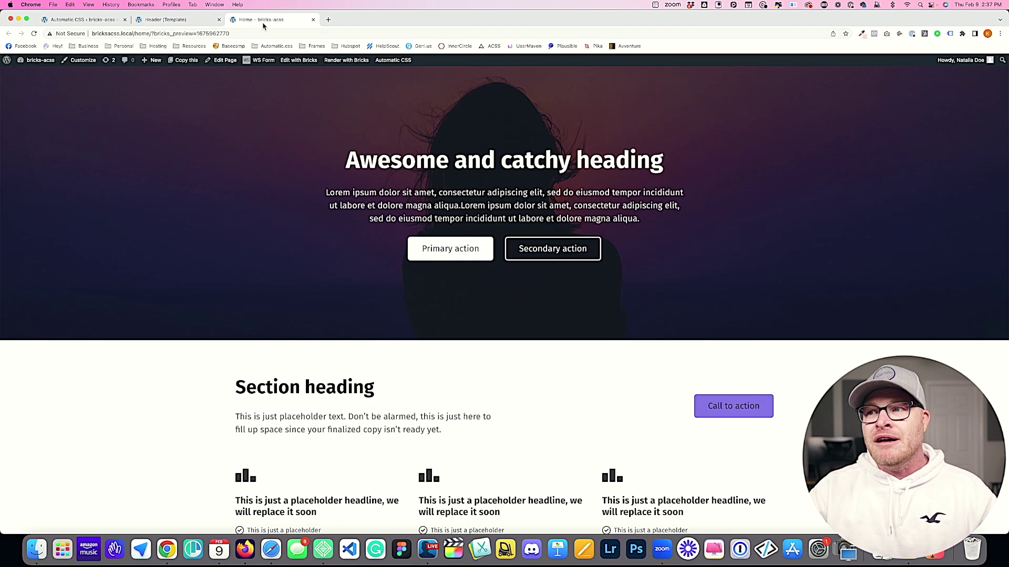
scroll(354, 286, "up", 3)
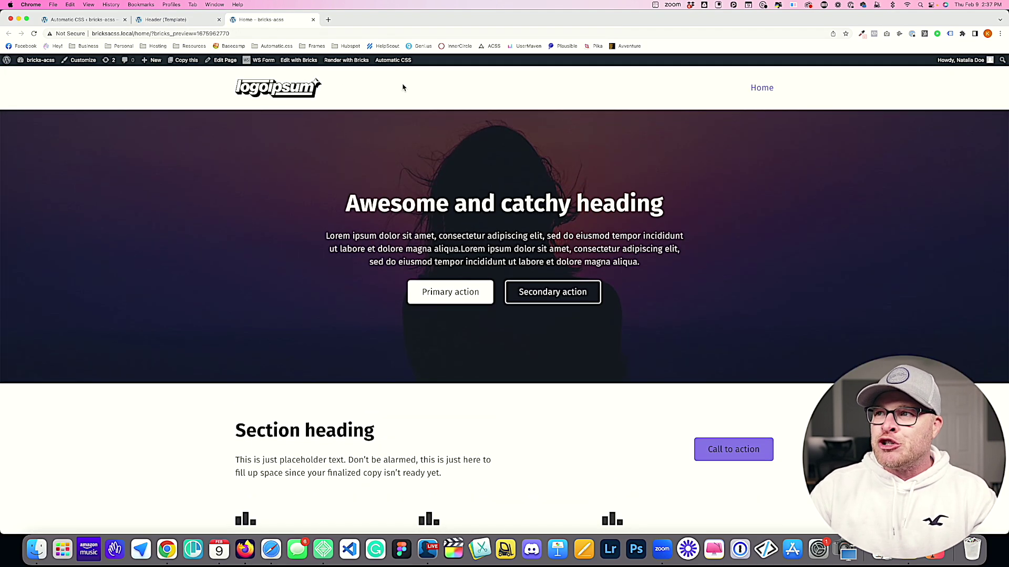
key("super+shift+1")
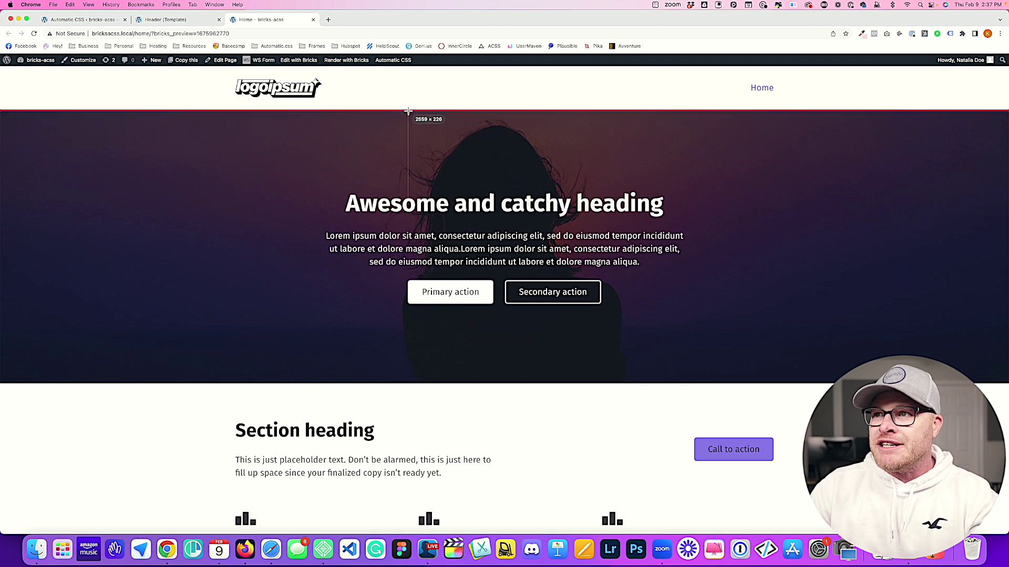
left_click_drag(408, 111, 410, 189)
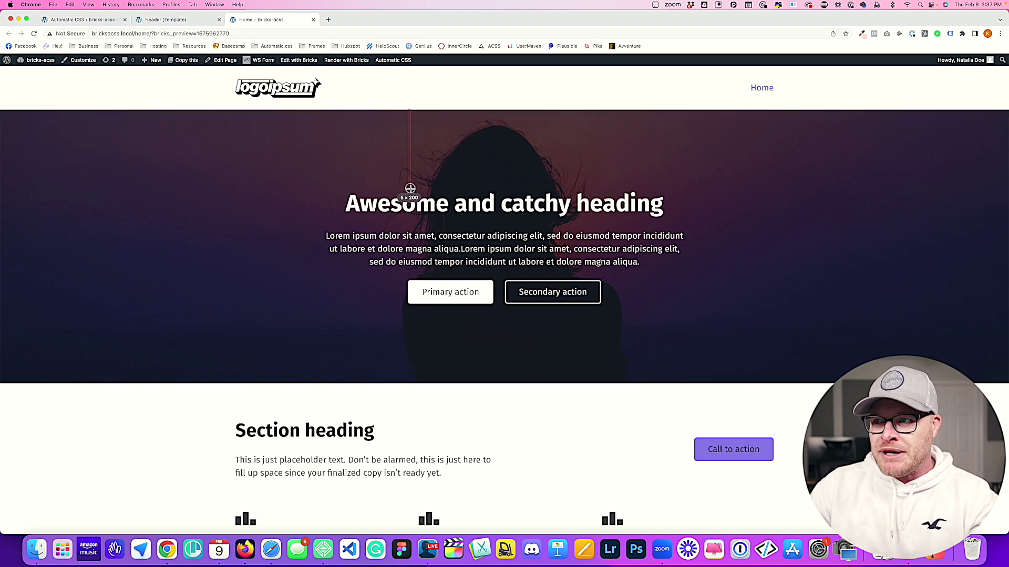
left_click_drag(410, 189, 411, 199)
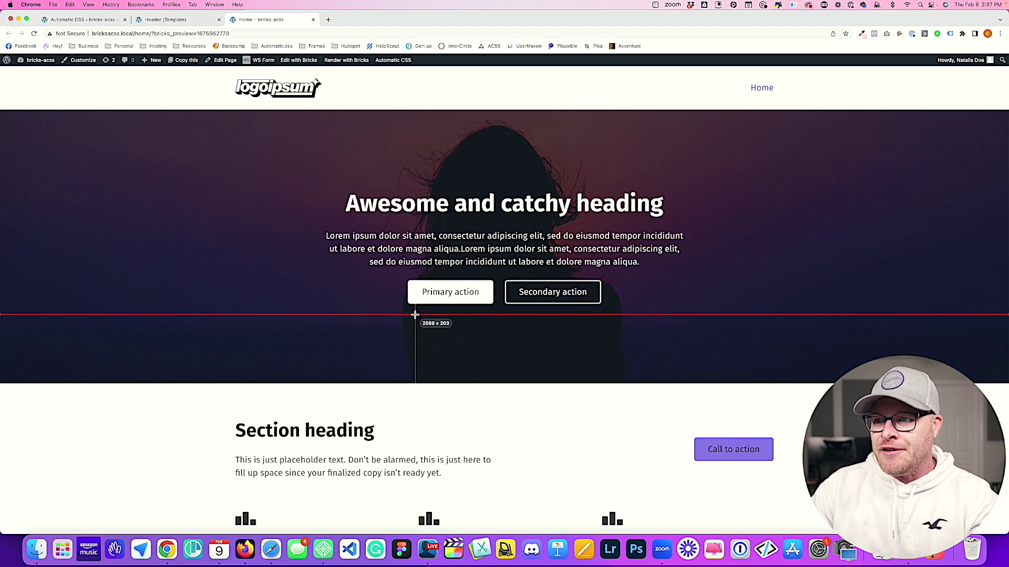
left_click_drag(415, 343, 415, 383)
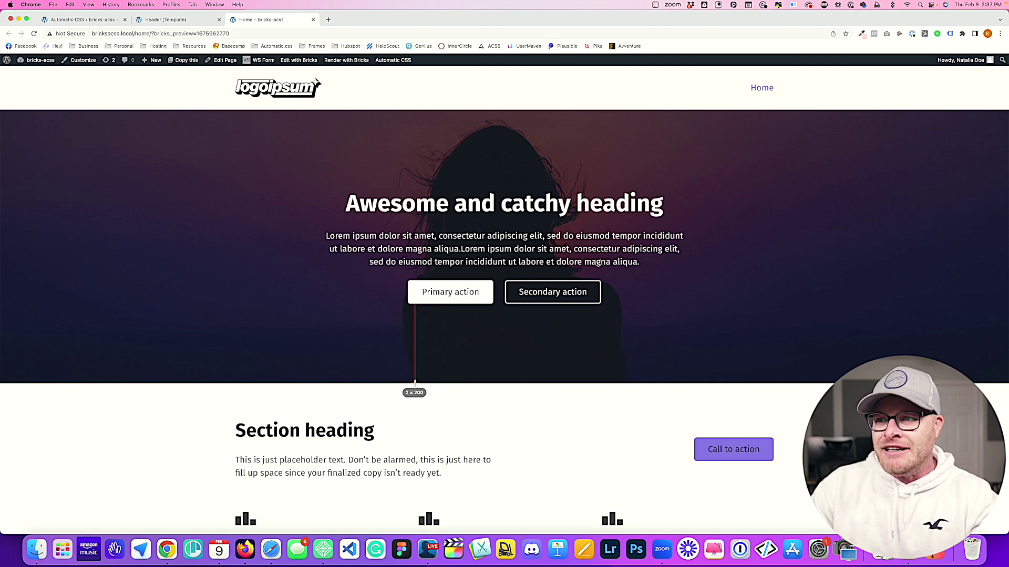
key("Escape")
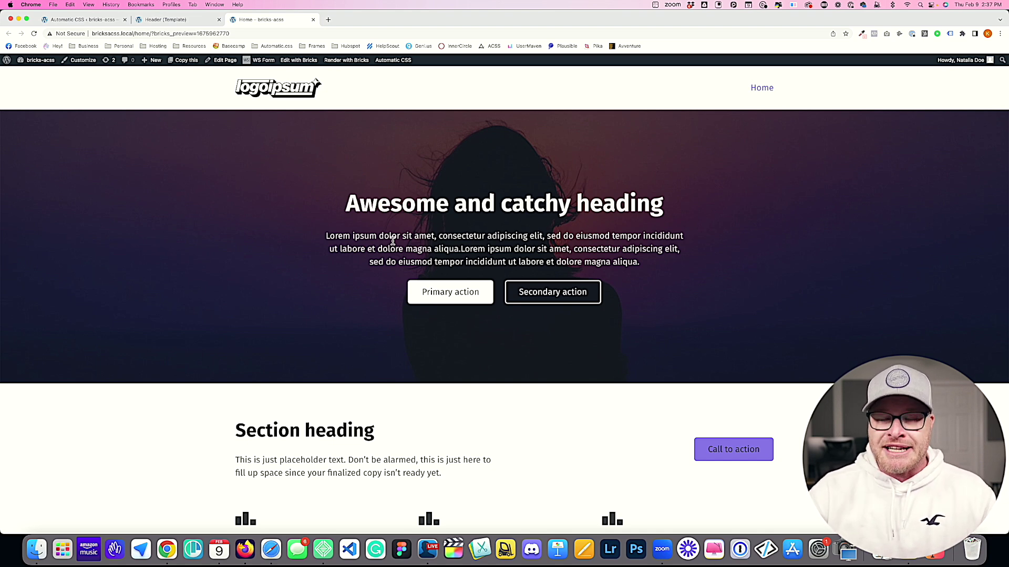
Step: Turn the Header template's sticky header back on, save the template and return to the home page
left_click(84, 19)
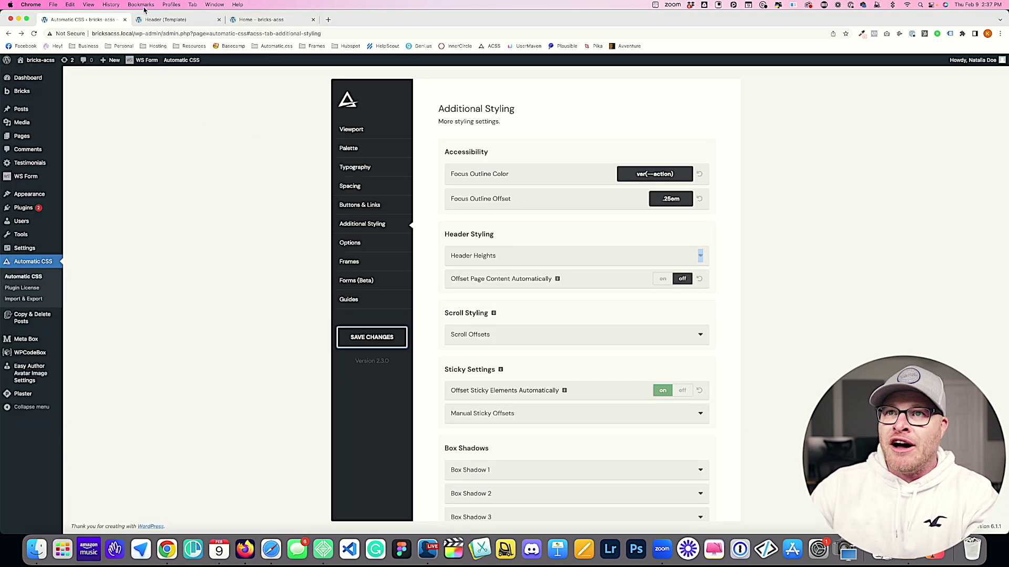
left_click(166, 19)
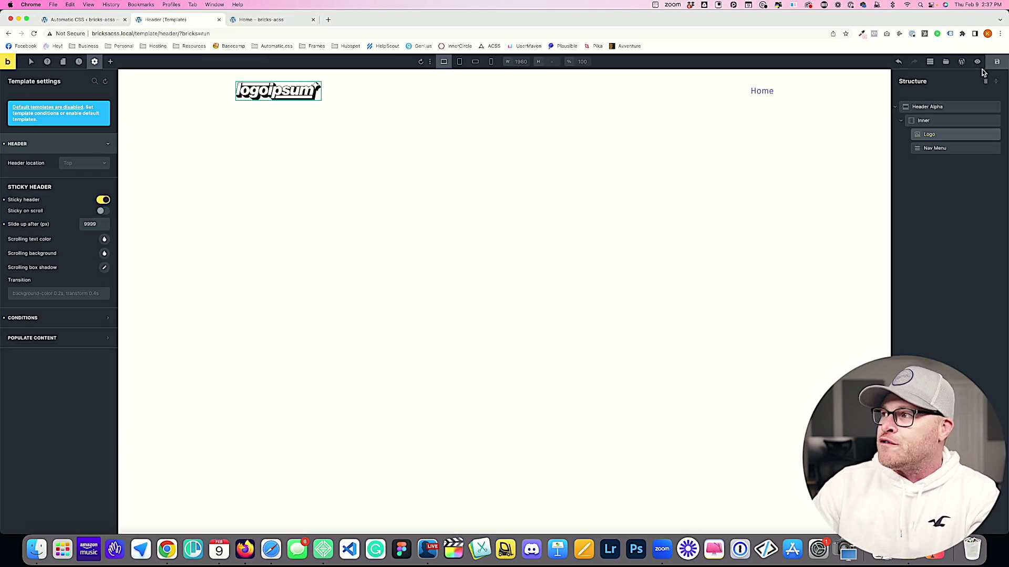
left_click(997, 61)
left_click(268, 19)
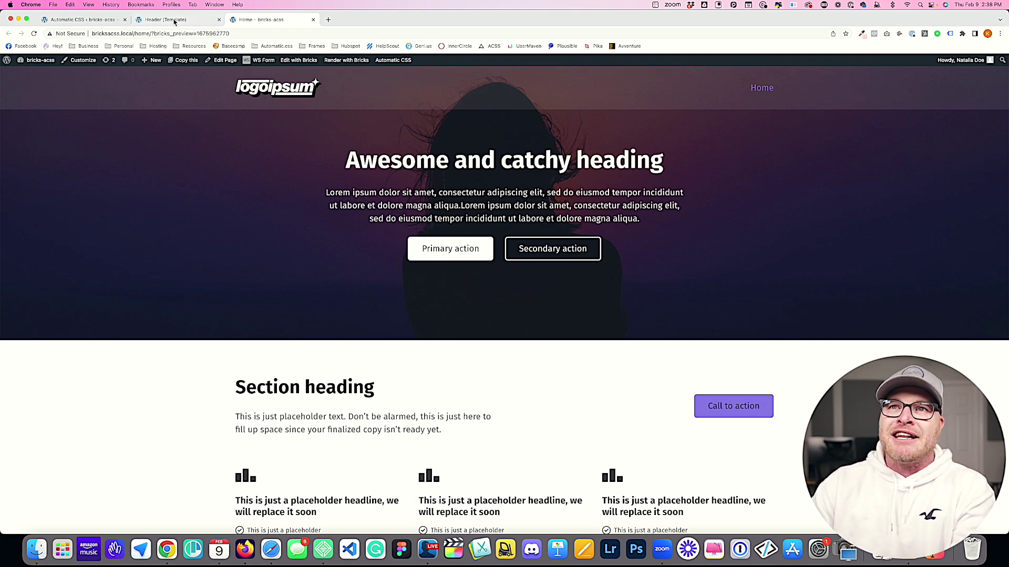
Step: Expand the Header Heights settings under Header Styling in Automatic CSS's Additional Styling options
left_click(83, 20)
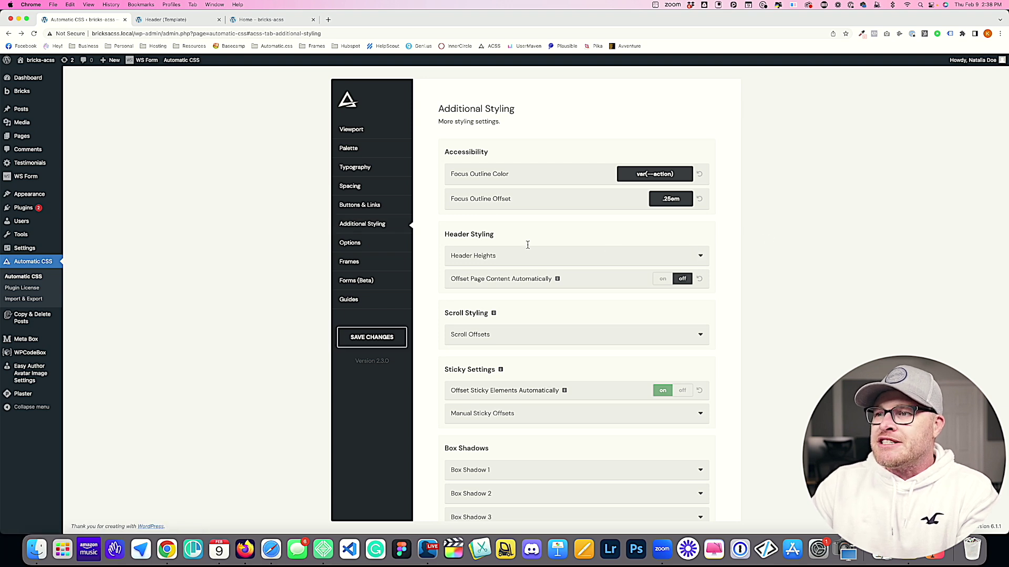
scroll(529, 246, "down", 2)
left_click_drag(439, 193, 498, 195)
left_click(514, 215)
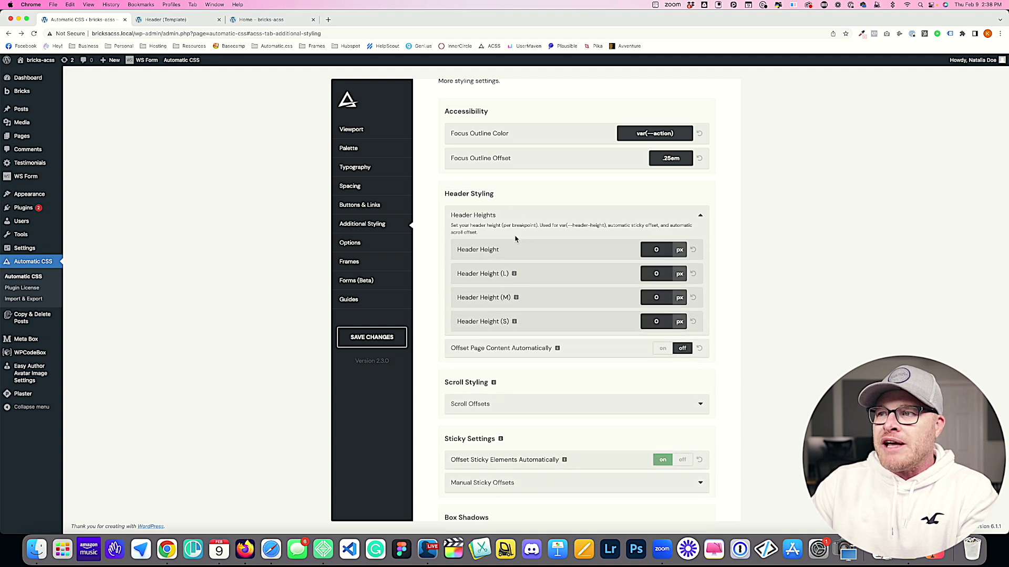
Step: Switch on Offset Page Content Automatically in the Header Styling settings and save the changes
scroll(604, 196, "down", 4)
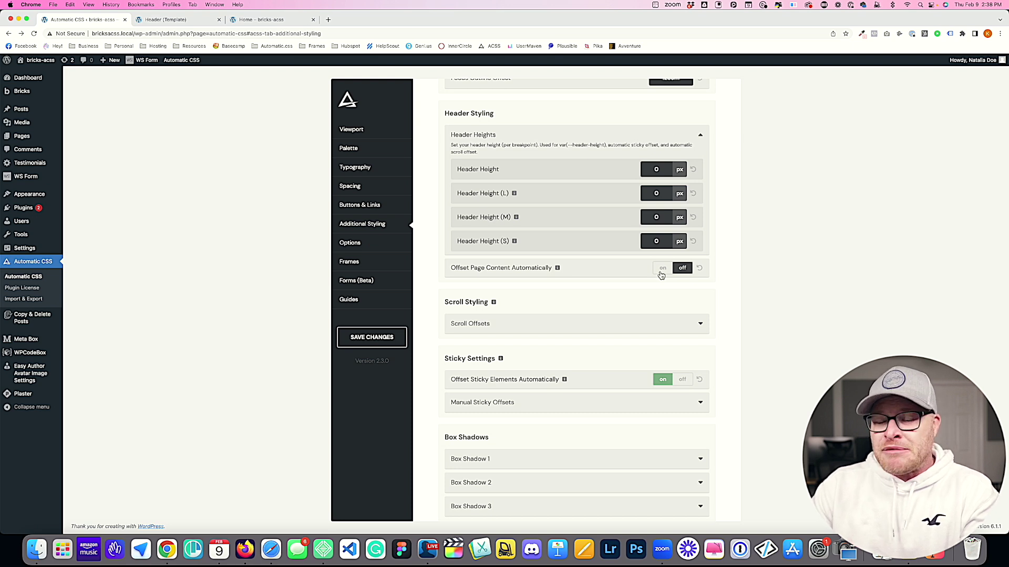
scroll(600, 266, "down", 3)
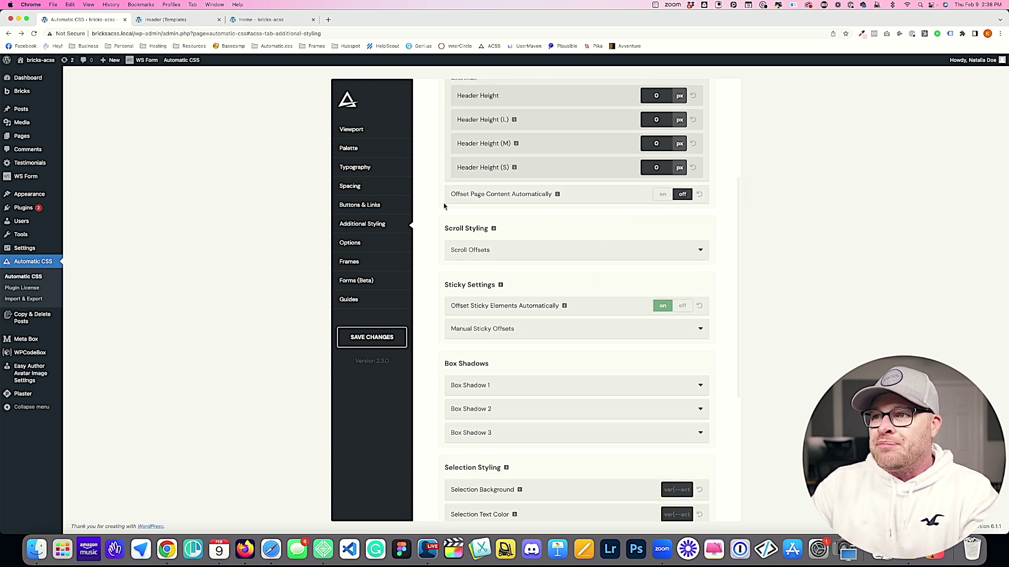
left_click_drag(451, 197, 561, 204)
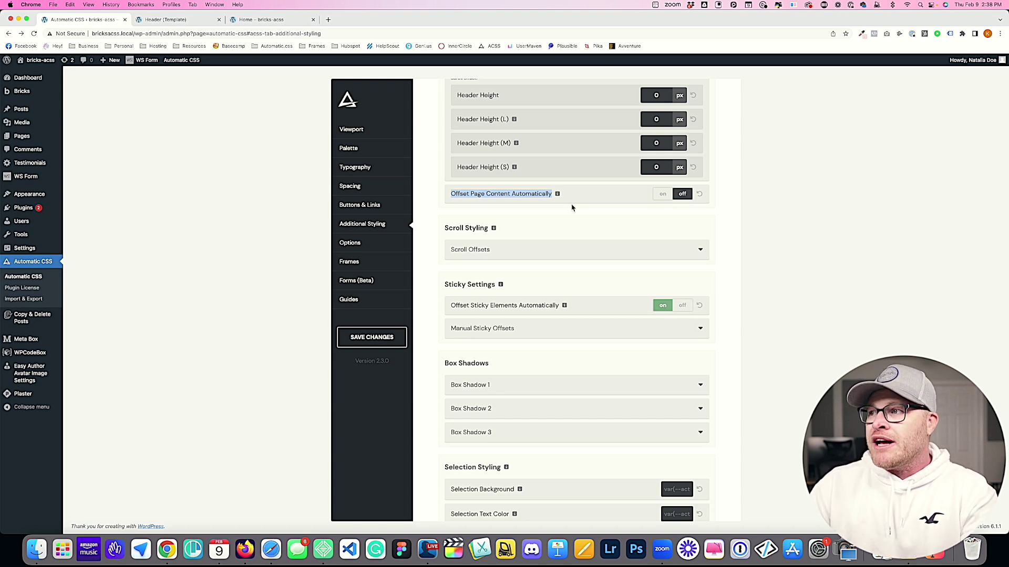
left_click(662, 195)
left_click(406, 342)
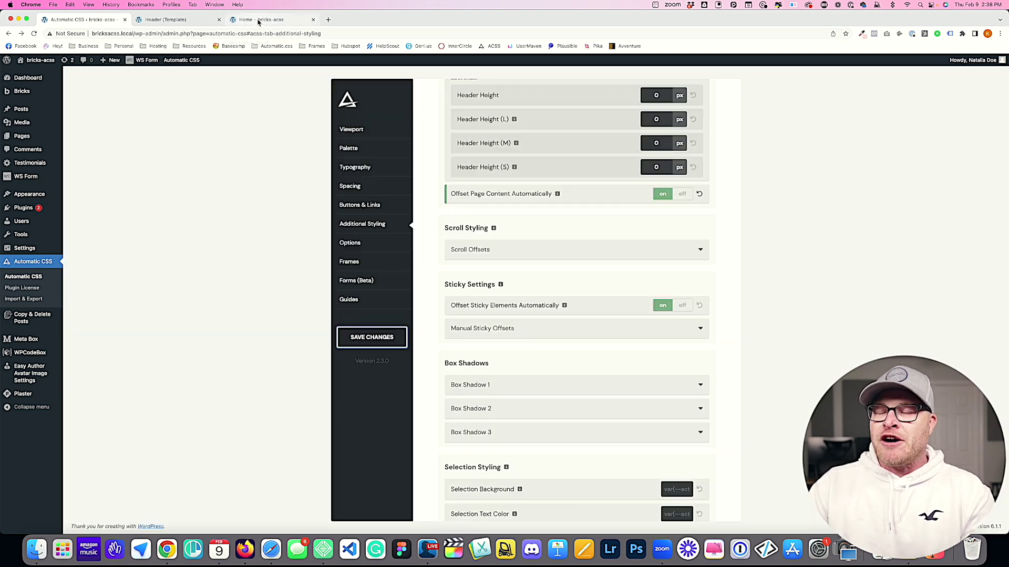
Step: Inspect the home page's header in the developer tools and select the brx-header element
left_click(259, 20)
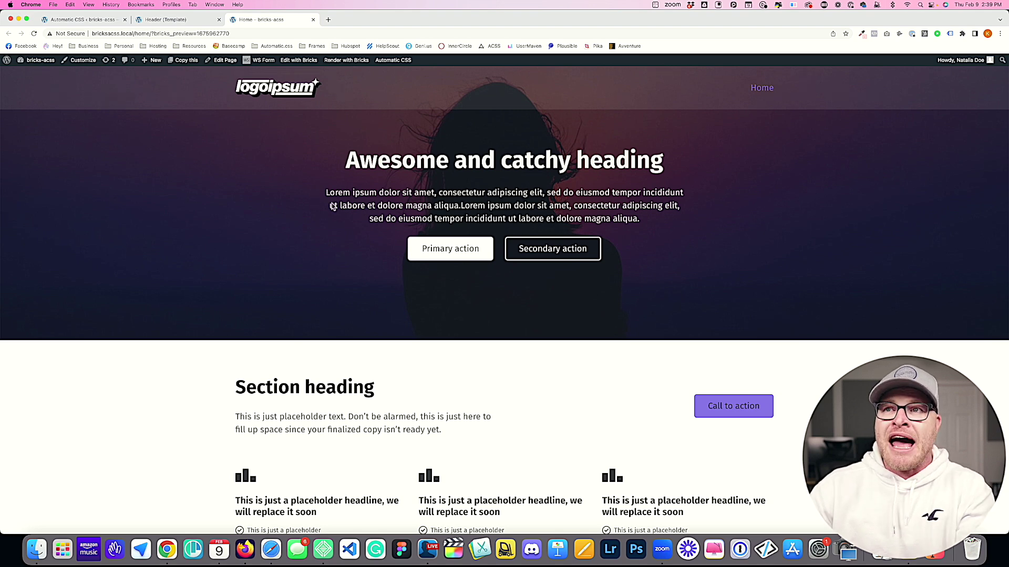
right_click(153, 87)
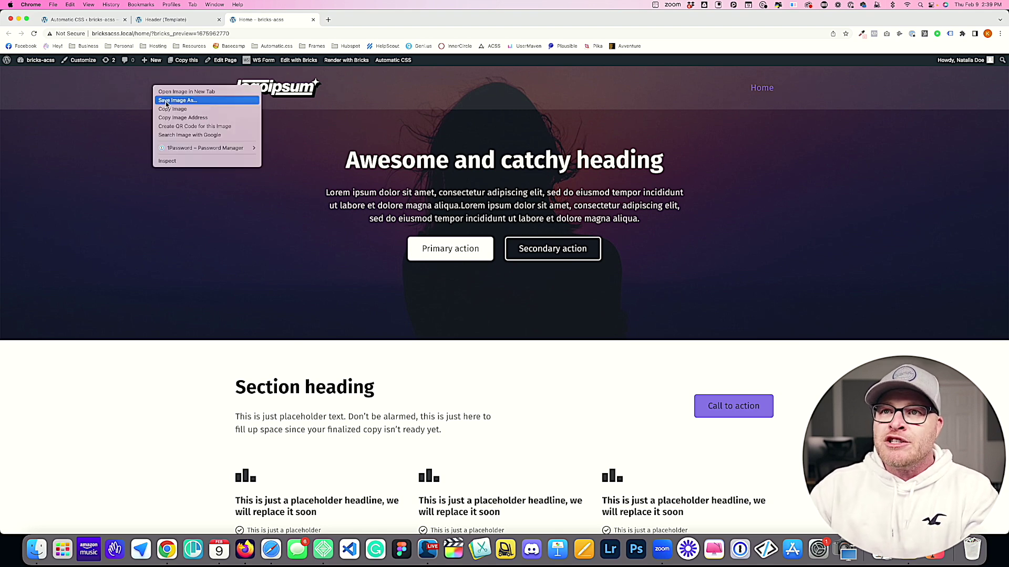
left_click(200, 161)
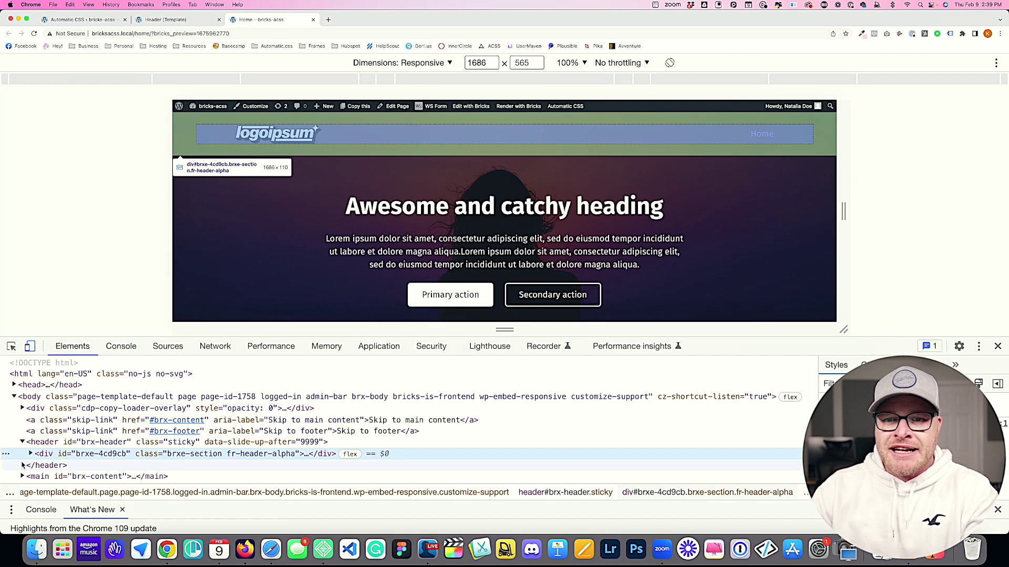
left_click(35, 443)
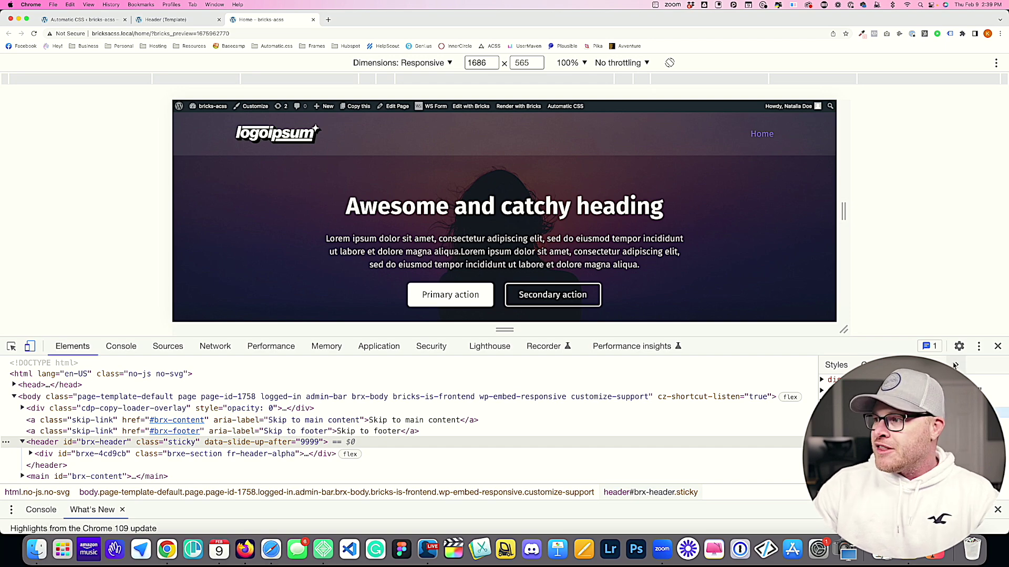
Step: Dock the developer tools to the left side of the browser and adjust the panel width
left_click_drag(920, 338, 920, 157)
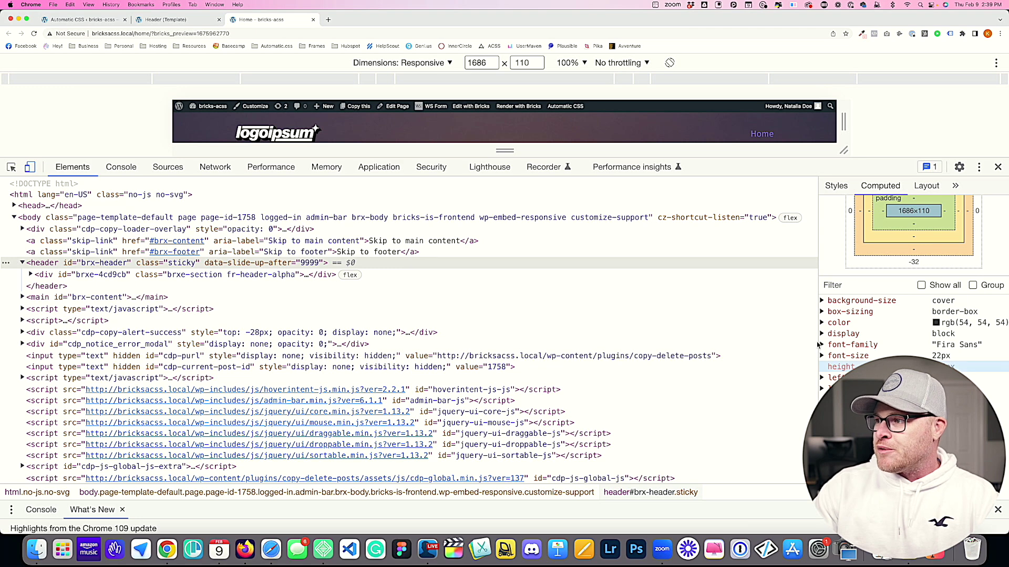
left_click(978, 167)
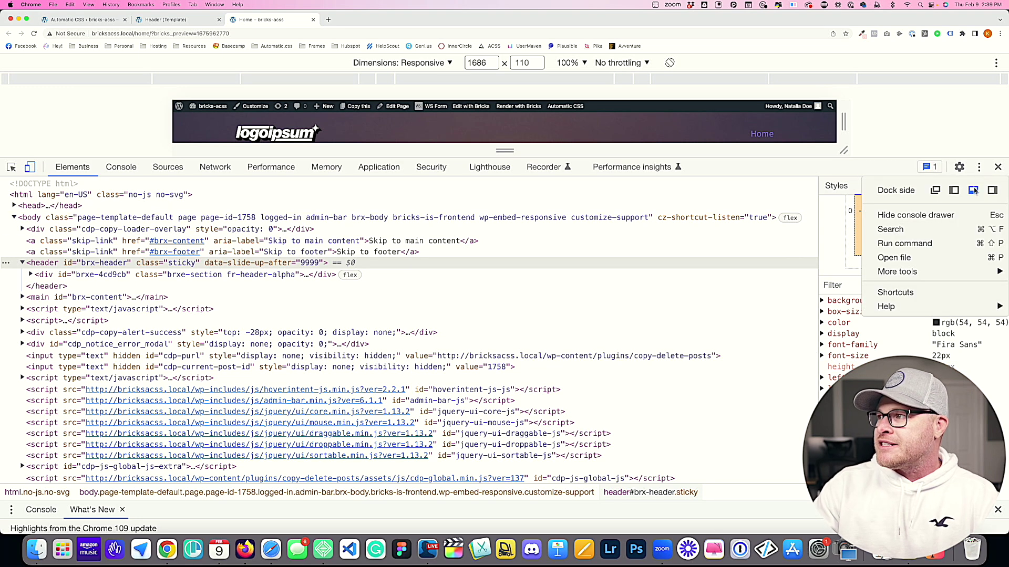
left_click(954, 193)
left_click_drag(192, 170, 306, 170)
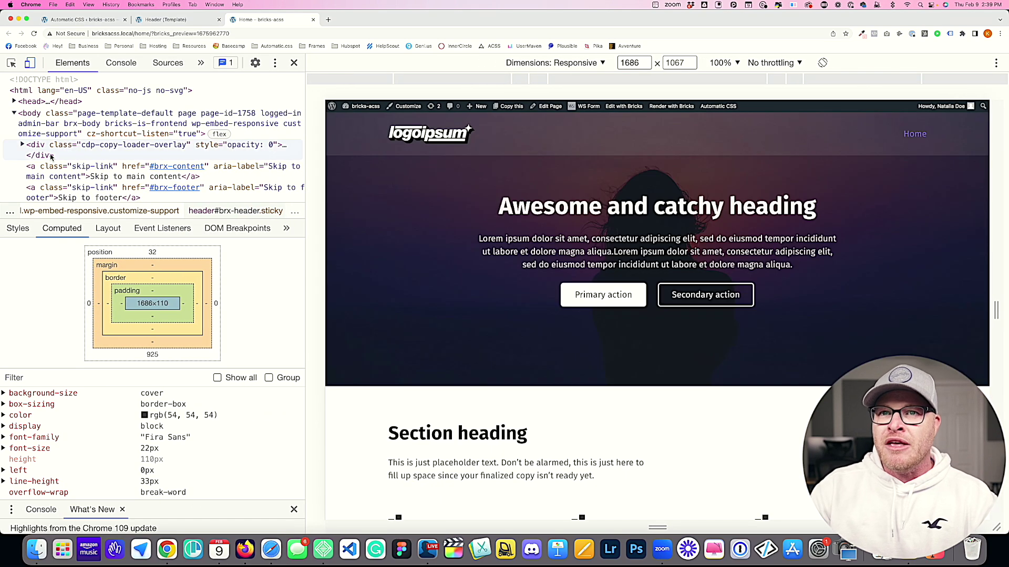
Step: Inspect the brx-header element again and check its computed dimensions for the header height
right_click(336, 133)
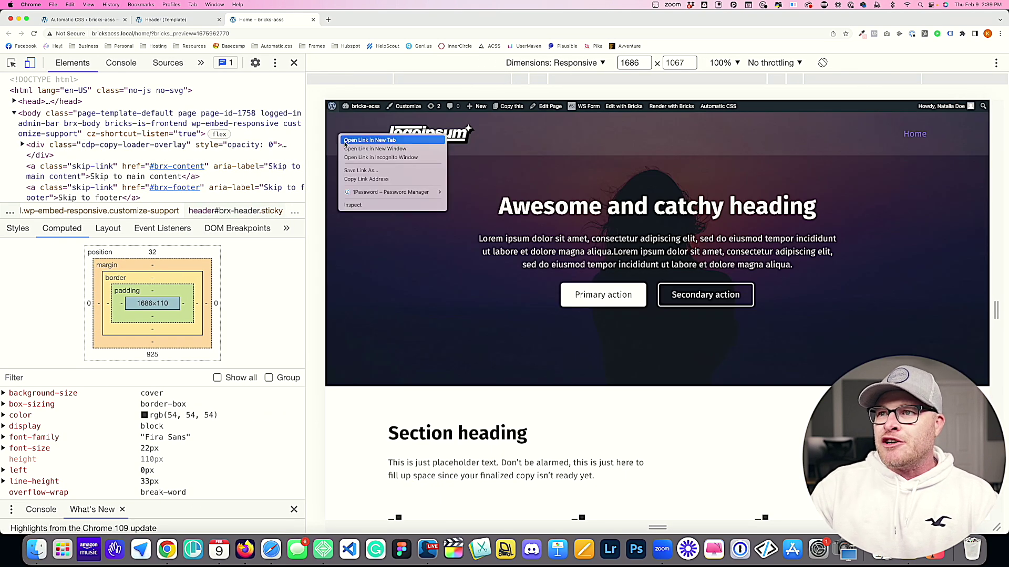
left_click(357, 209)
left_click(45, 138)
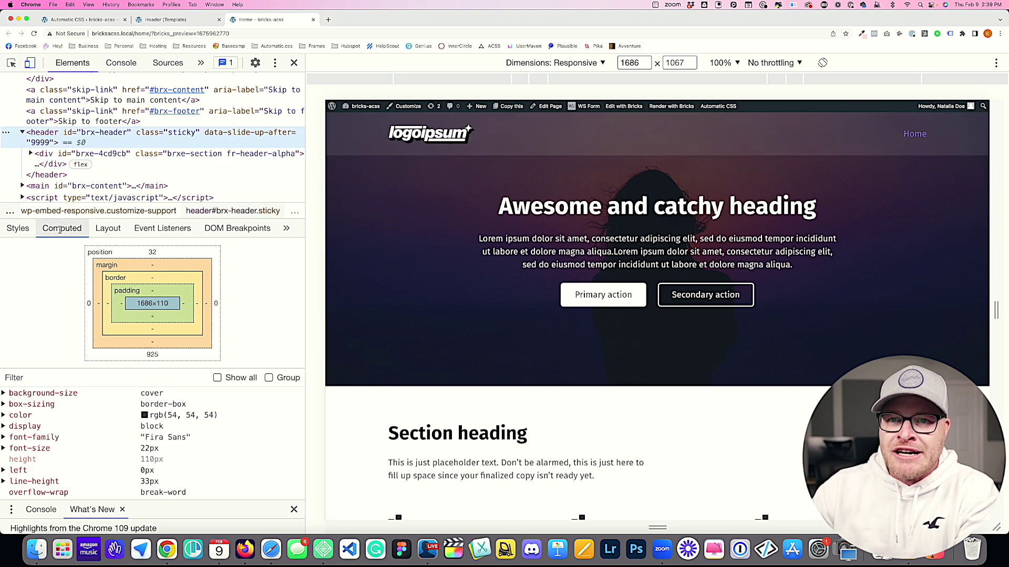
left_click(19, 229)
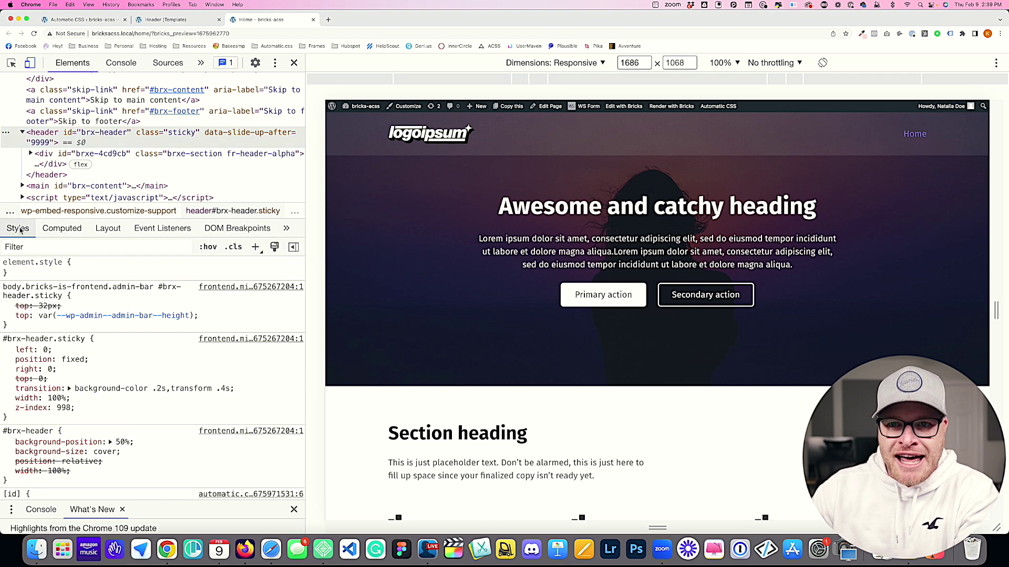
left_click(61, 229)
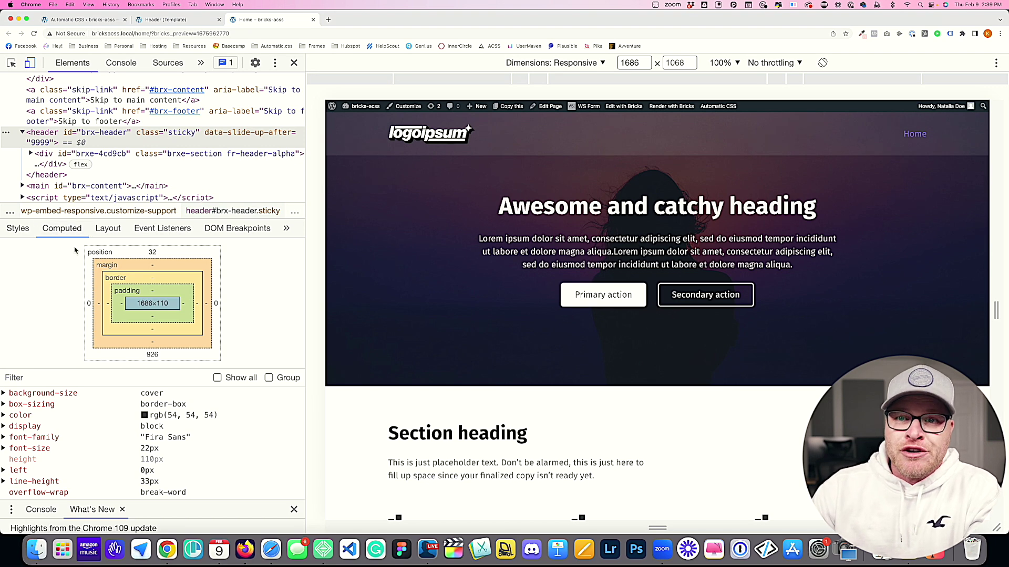
Step: Set the default Header Height in the Automatic CSS Header Styling settings to 110 px
scroll(142, 473, "down", 1)
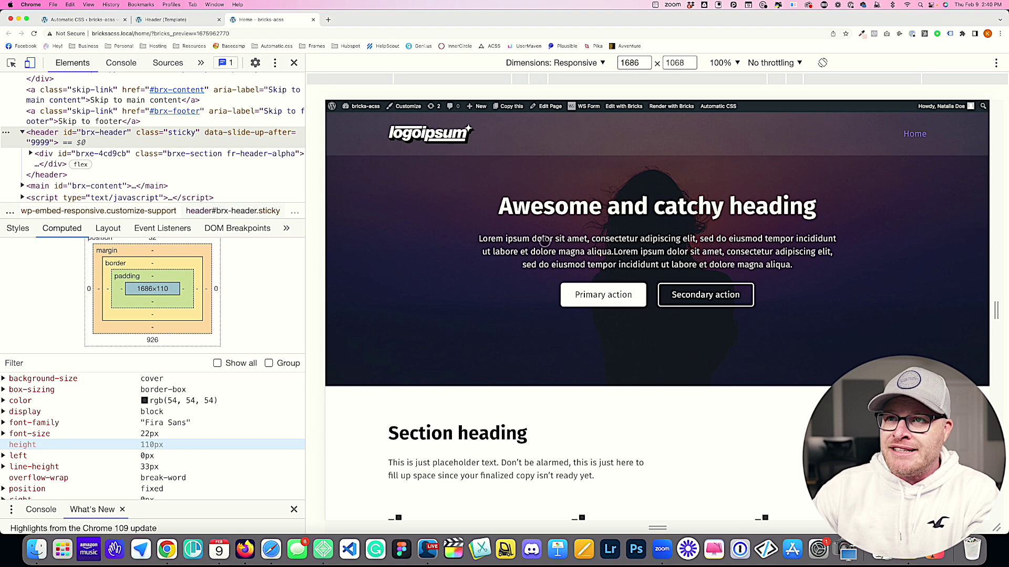
left_click(80, 21)
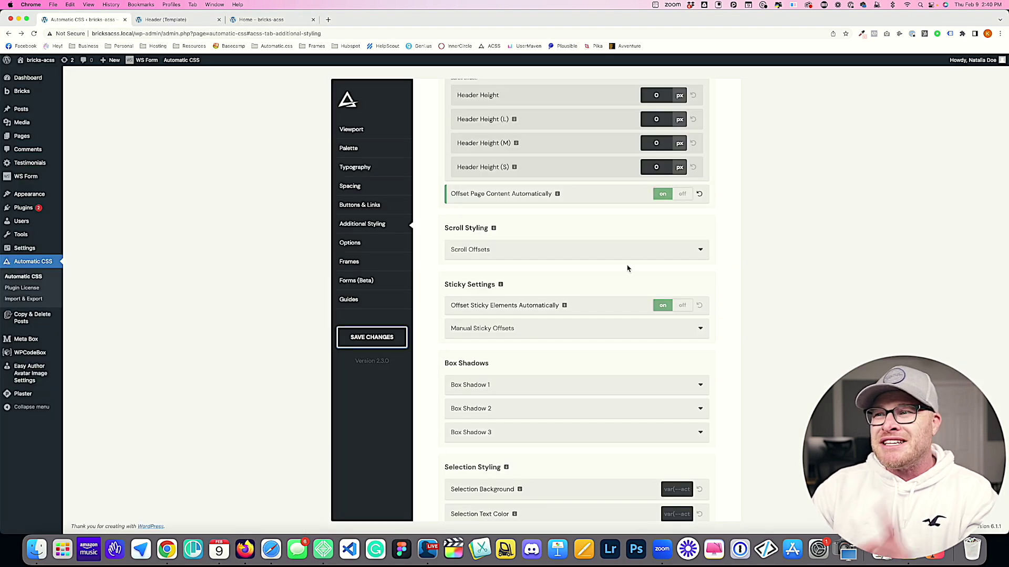
scroll(627, 269, "up", 3)
left_click(658, 210)
type("110")
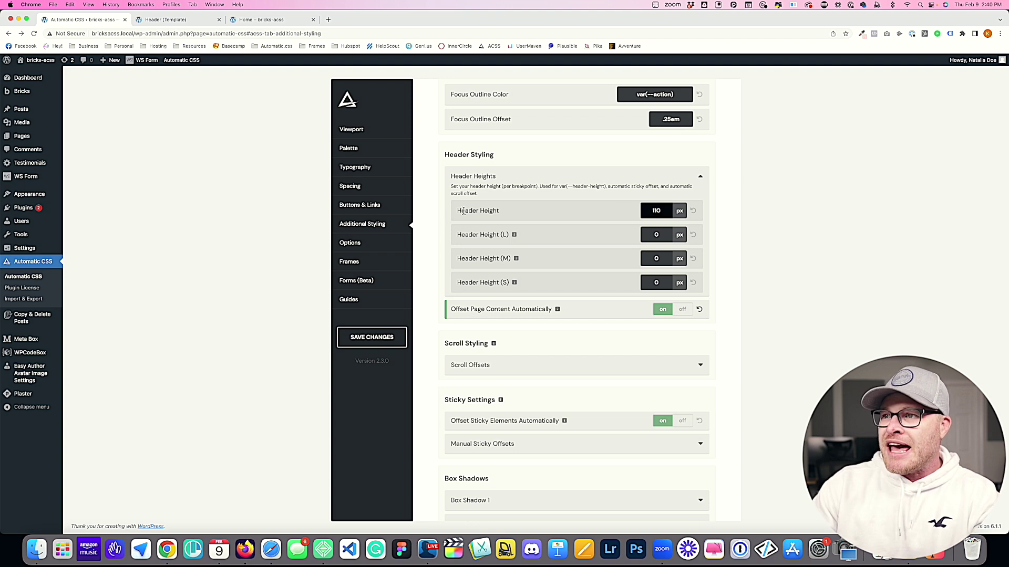
left_click_drag(464, 211, 567, 216)
left_click(656, 210)
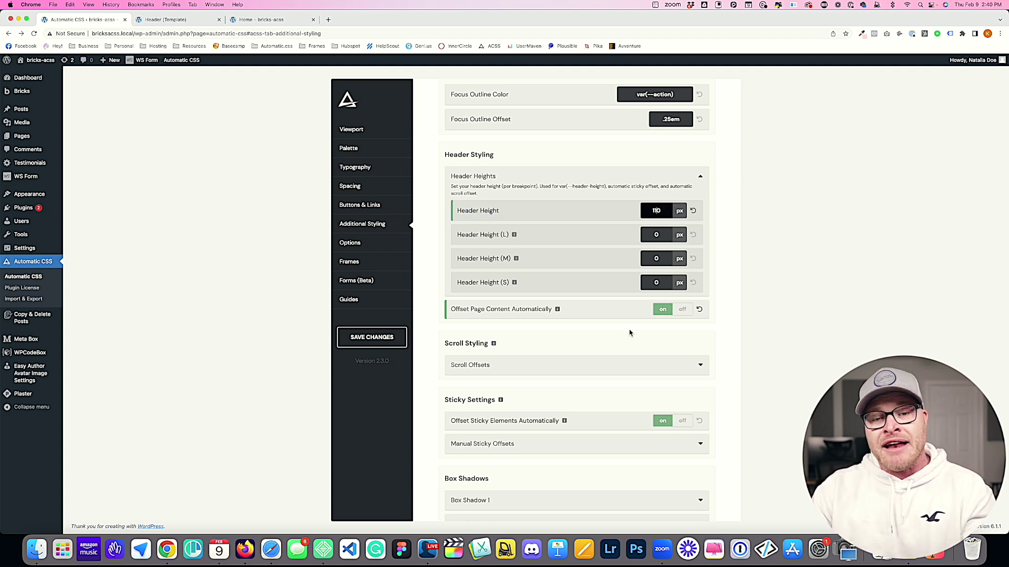
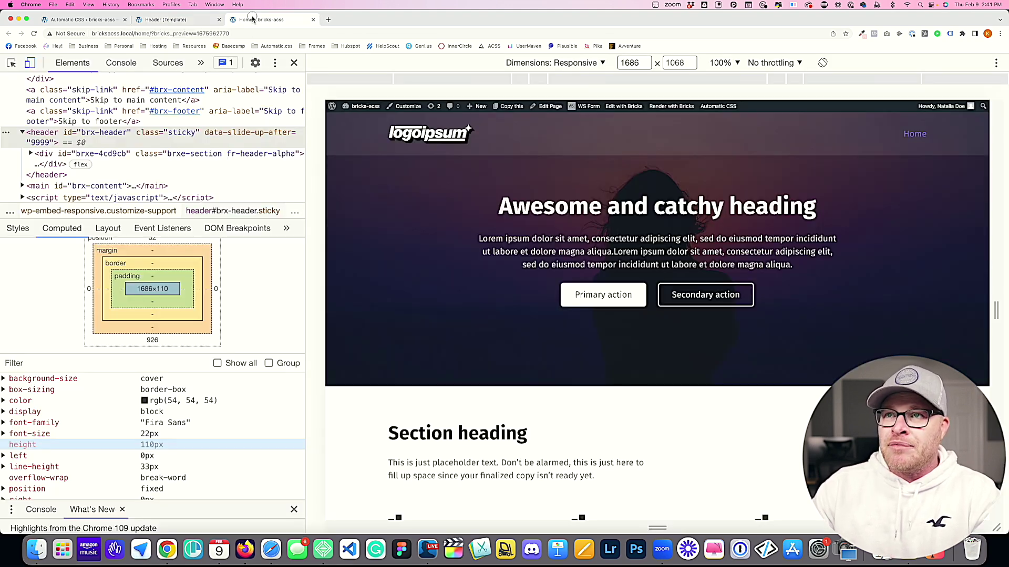
Step: Check the home page header's computed height at a 991 px viewport width and set Header Height (L) to 105.68 px
left_click(249, 20)
double_click(633, 63)
type("991")
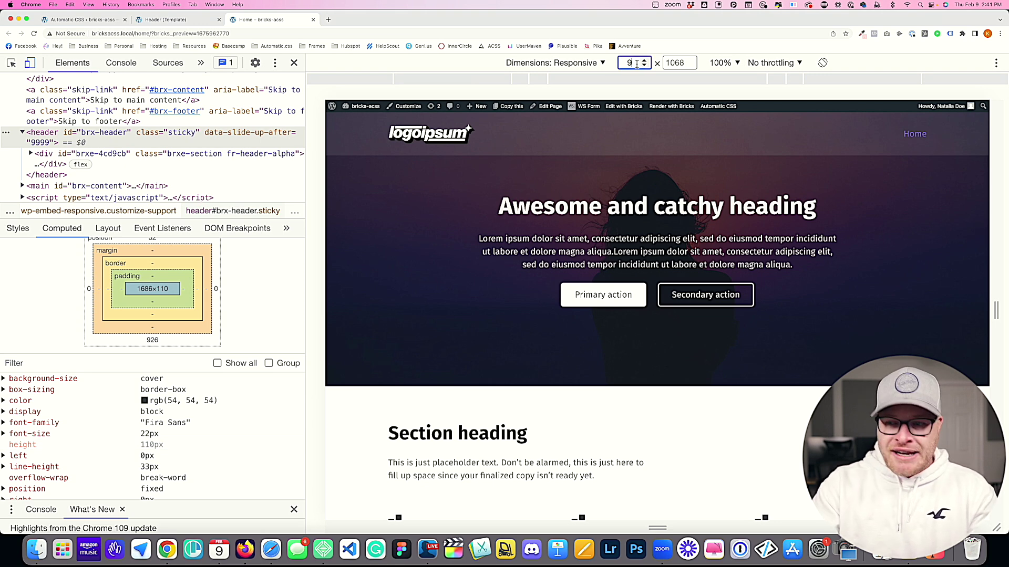
key("Return")
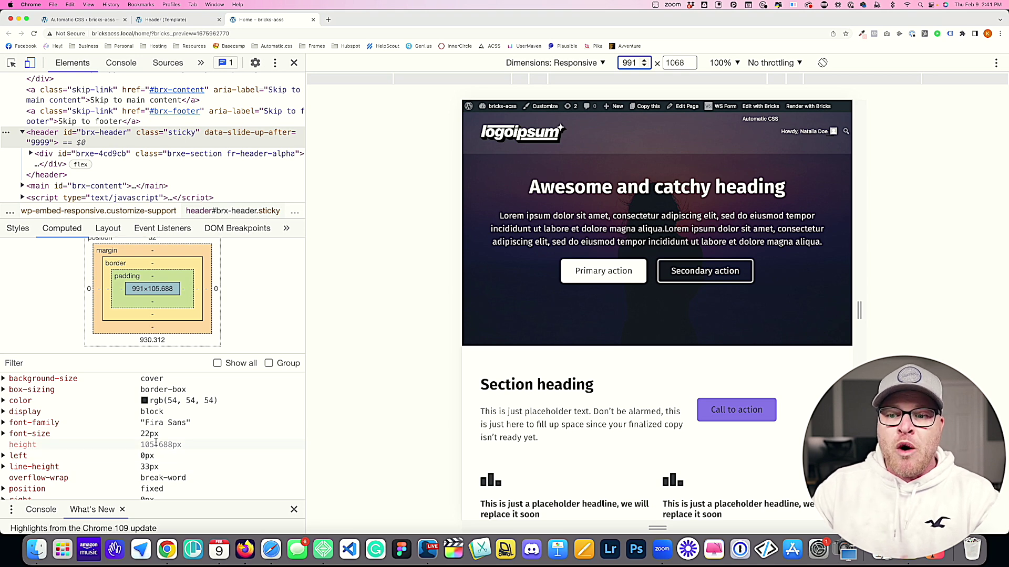
left_click(103, 21)
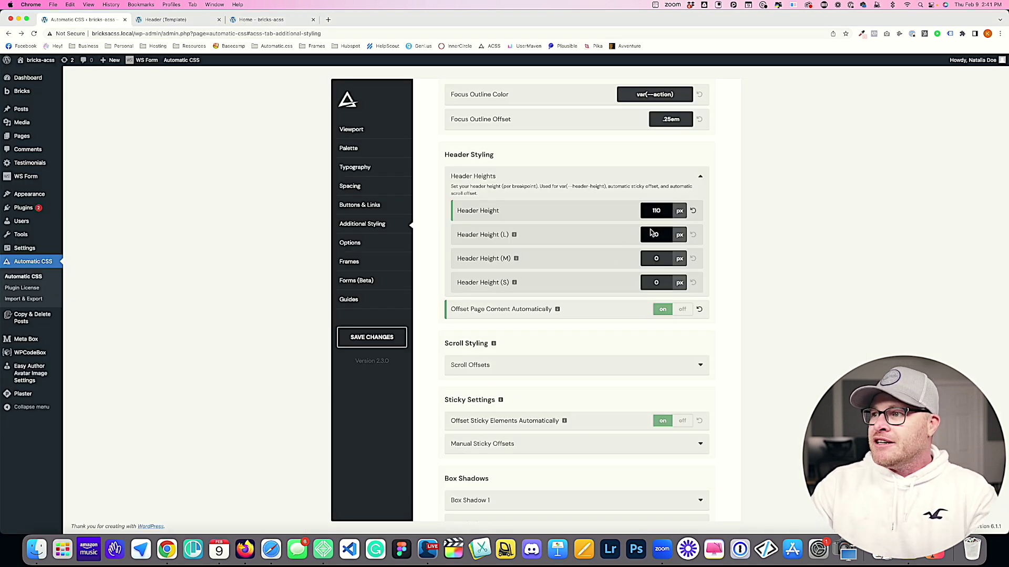
left_click(658, 233)
type("105.68")
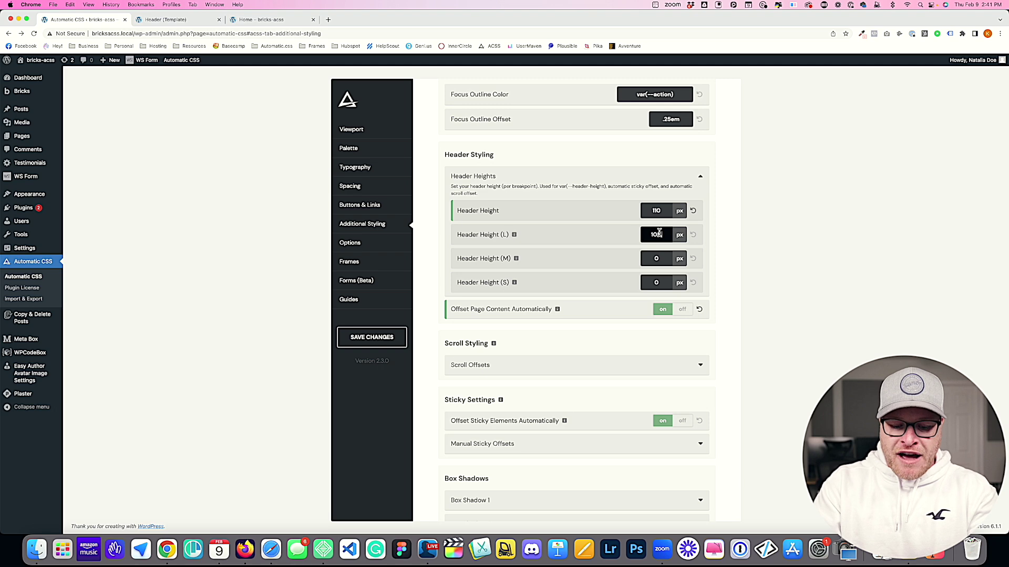
Step: Check the home page header's computed height at a 767 px viewport width and set Header Height (M) to 103.12 px
left_click(262, 21)
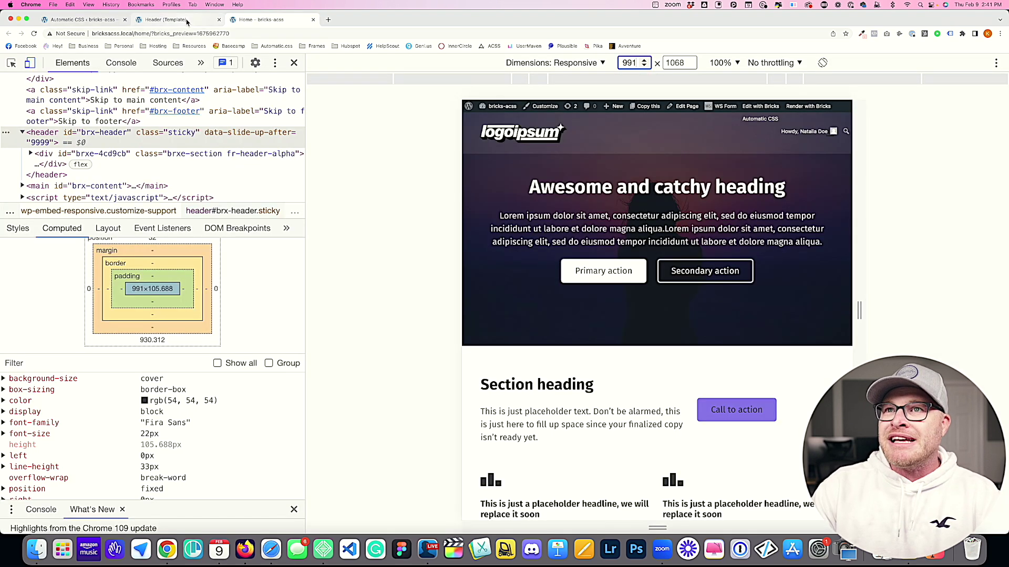
left_click(168, 20)
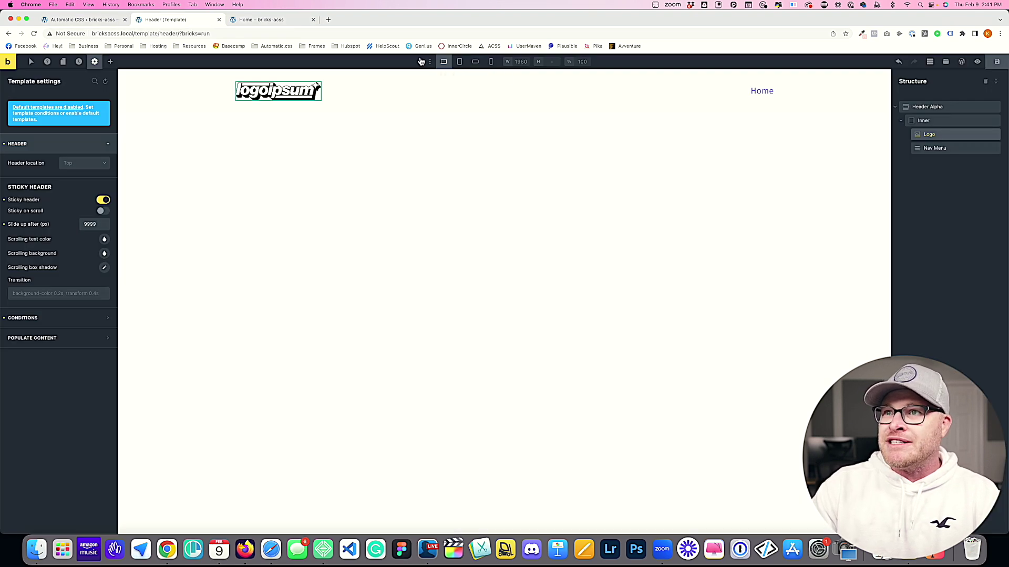
left_click(269, 19)
double_click(628, 63)
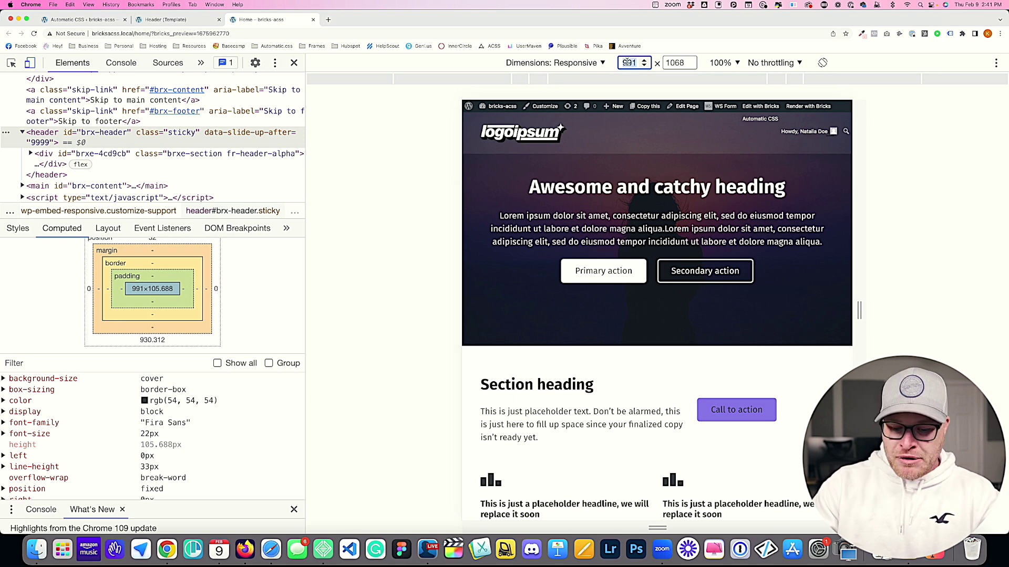
type("767")
key("Return")
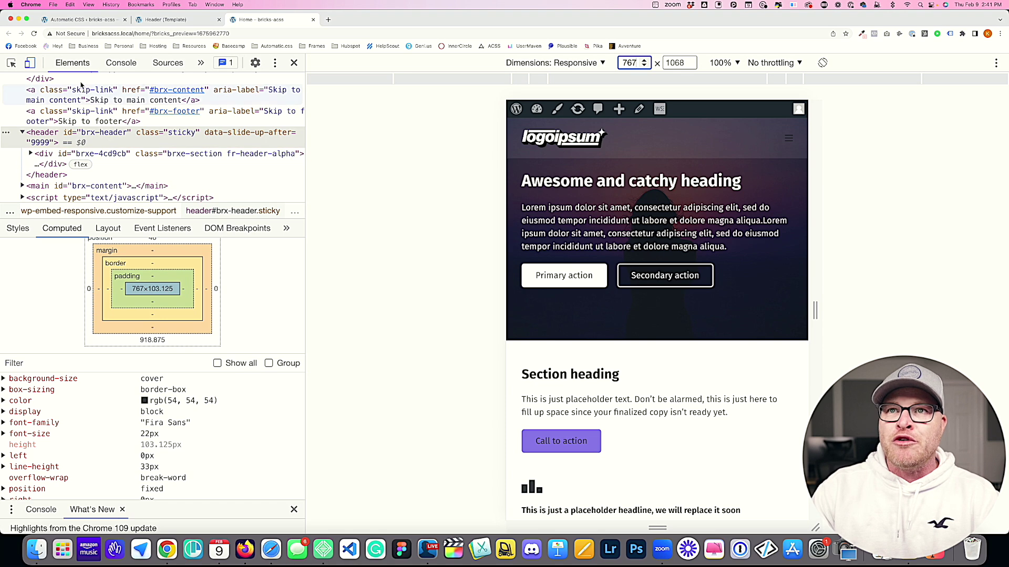
left_click(80, 22)
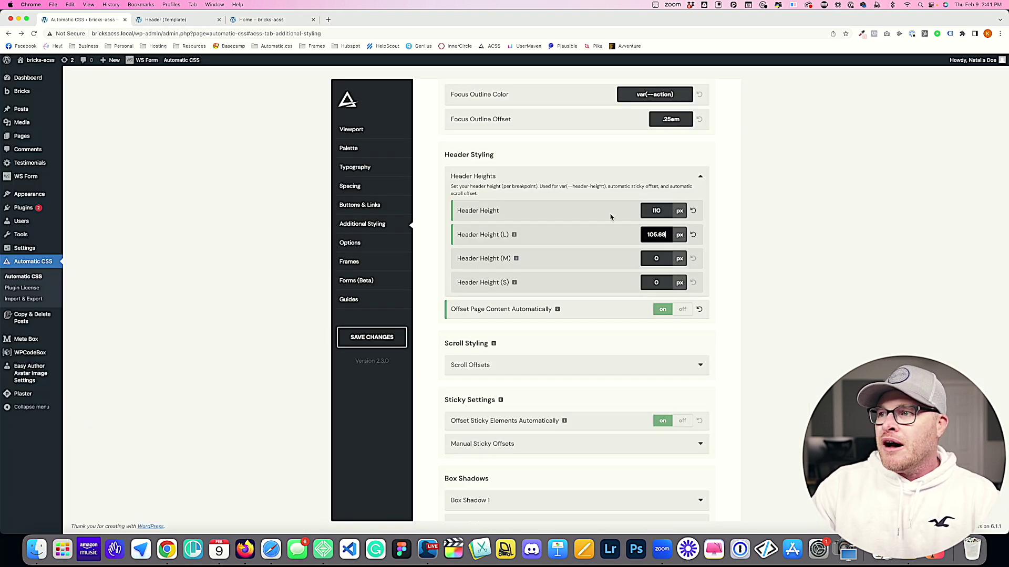
left_click(656, 258)
type("103.12")
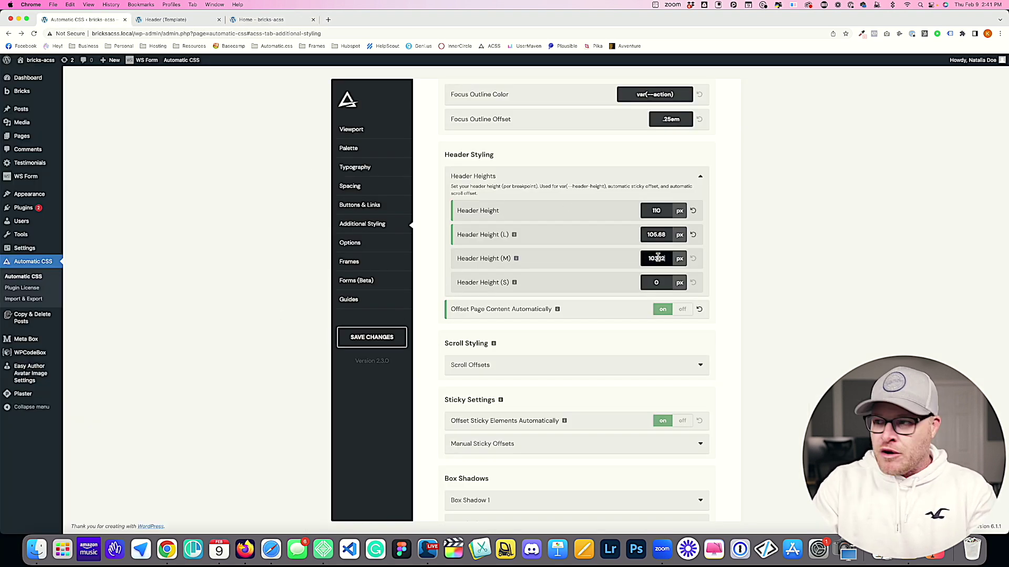
Step: Set the home page preview to a 478 px viewport width and check the header's computed height
left_click(168, 19)
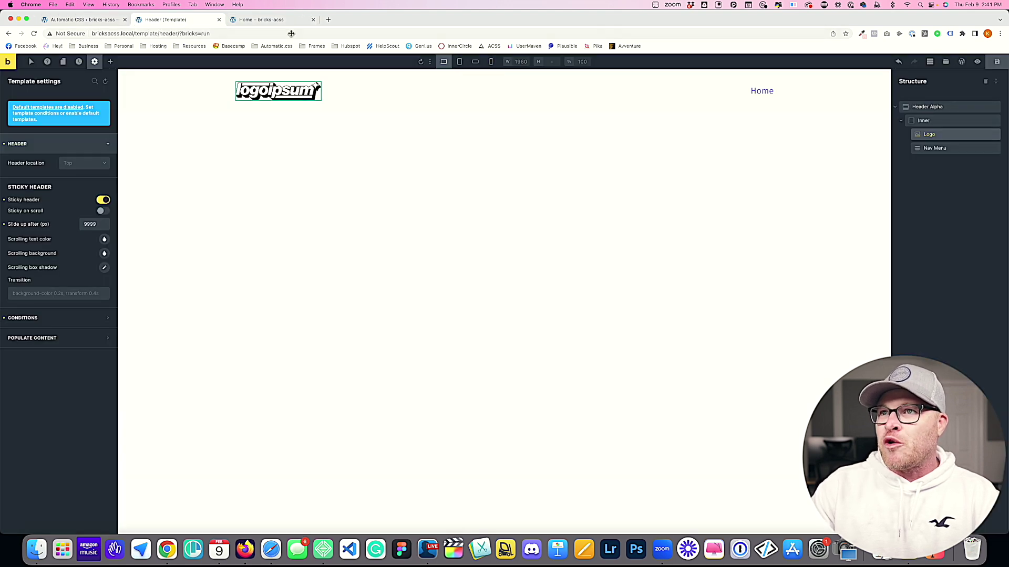
key("ctrl+Tab")
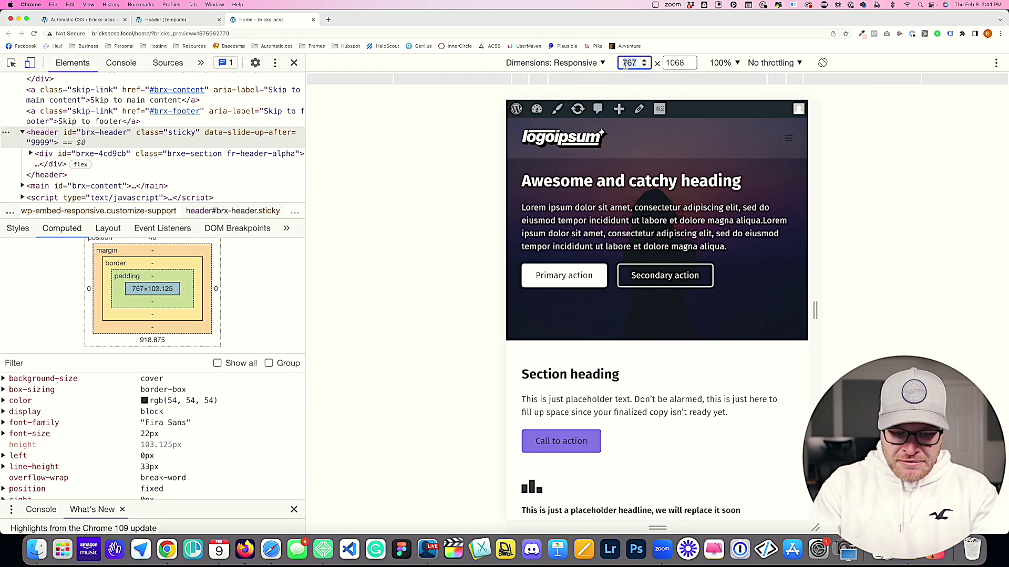
double_click(628, 63)
type("478")
key("Return")
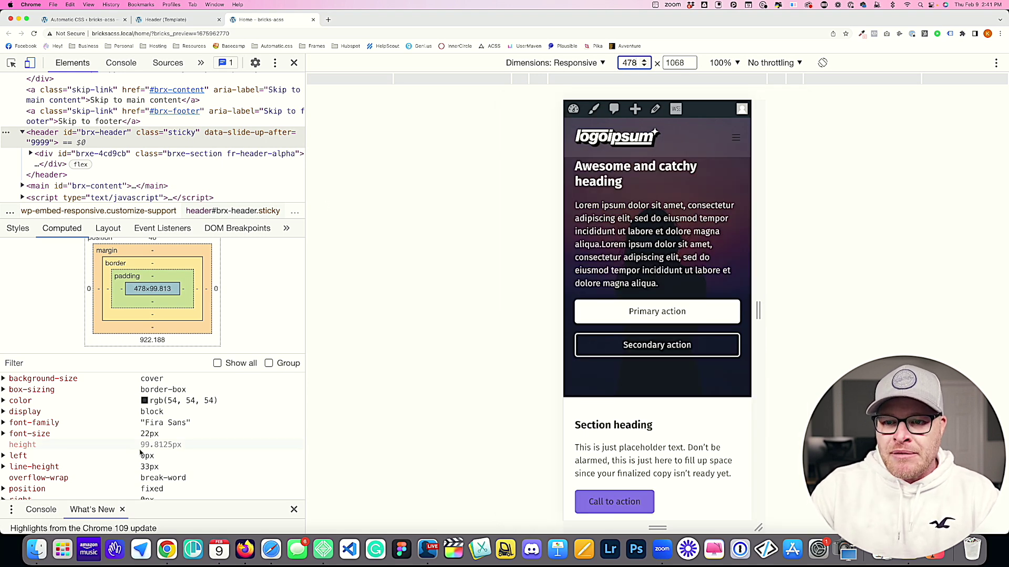
Step: Set Header Height (S) in the Header Styling settings to 99.81 px and save the changes
left_click(81, 20)
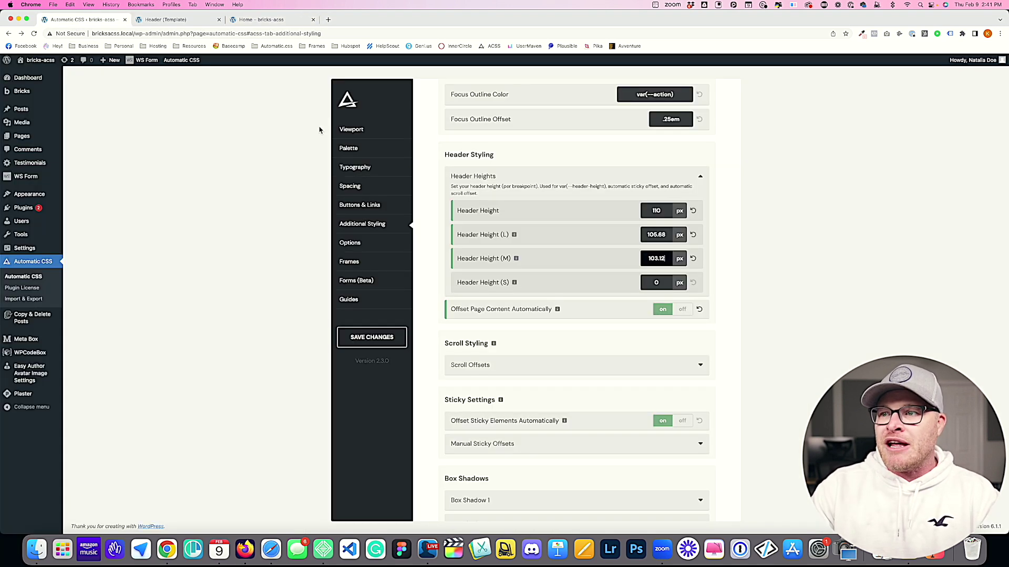
double_click(656, 283)
type("98")
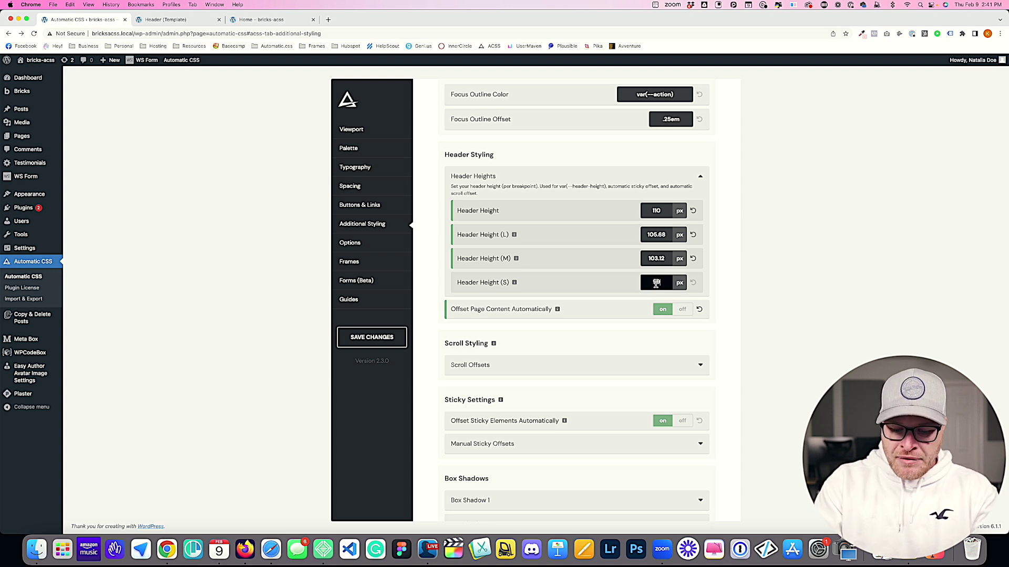
type(".81")
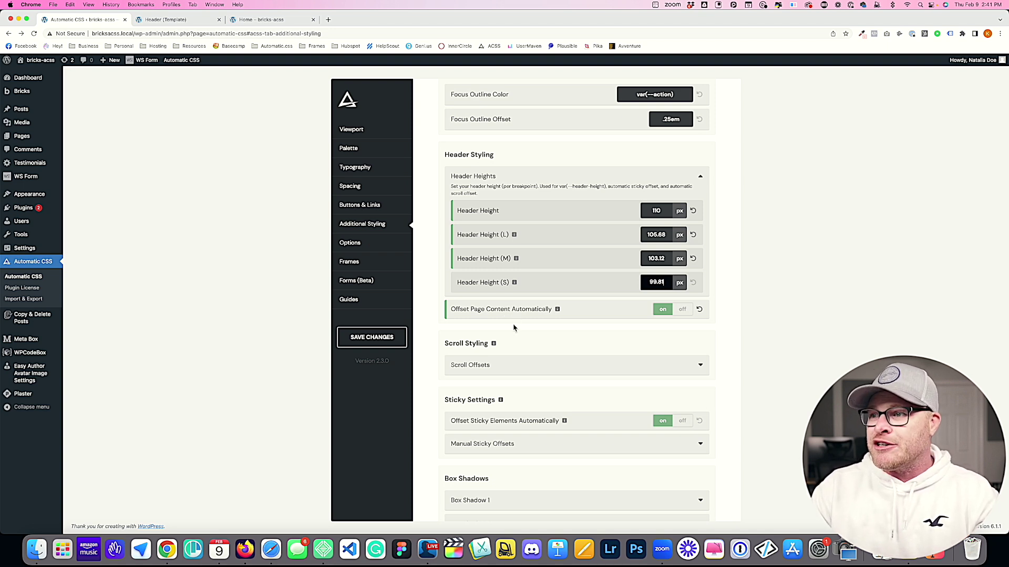
left_click(406, 347)
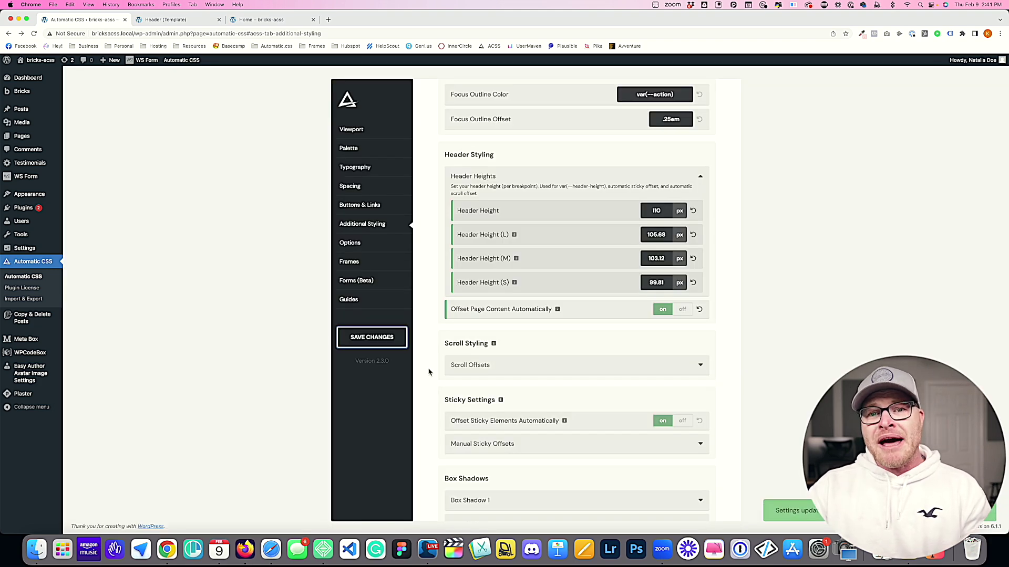
Step: Close the developer tools on the home page and test the hero's Primary action link
left_click(258, 19)
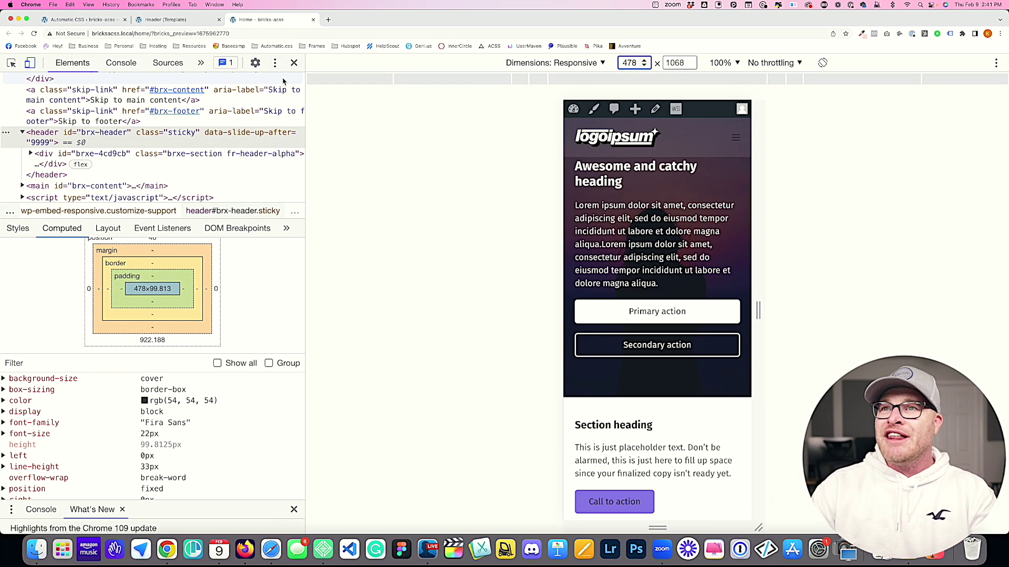
left_click(294, 63)
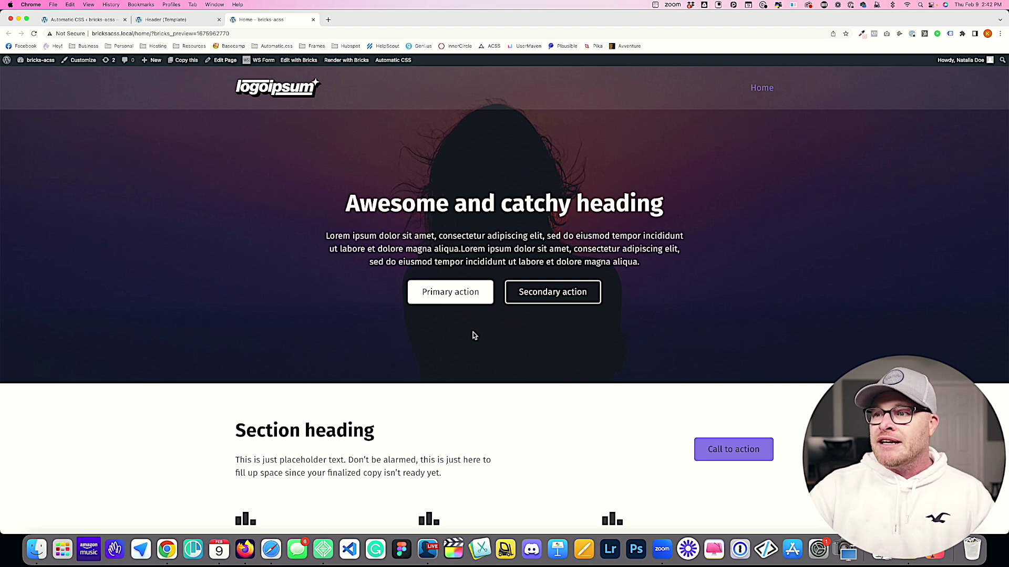
left_click(444, 293)
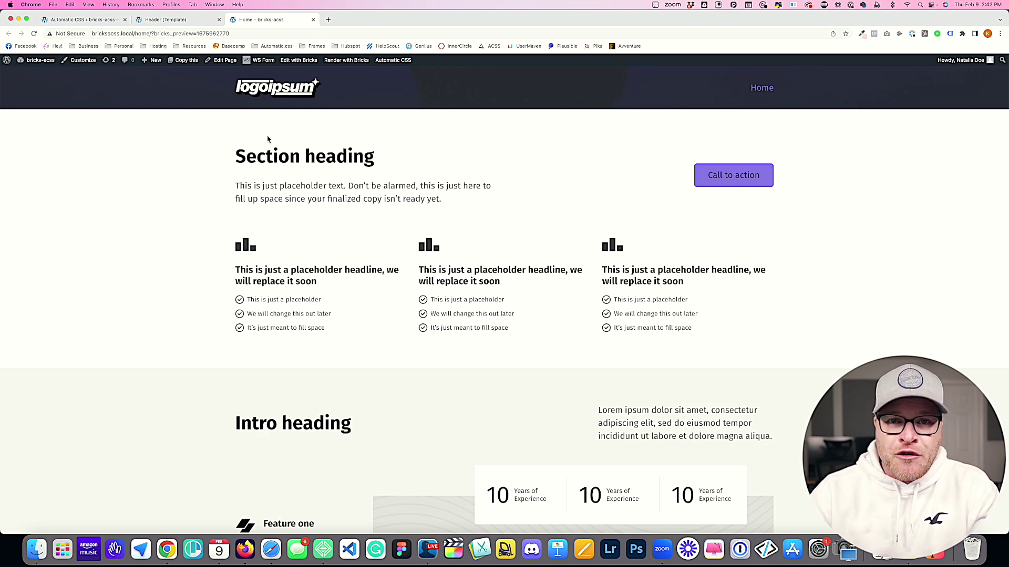
Step: Reset all four Header Height values, default, L, M and S, to their defaults and save the changes
left_click(84, 20)
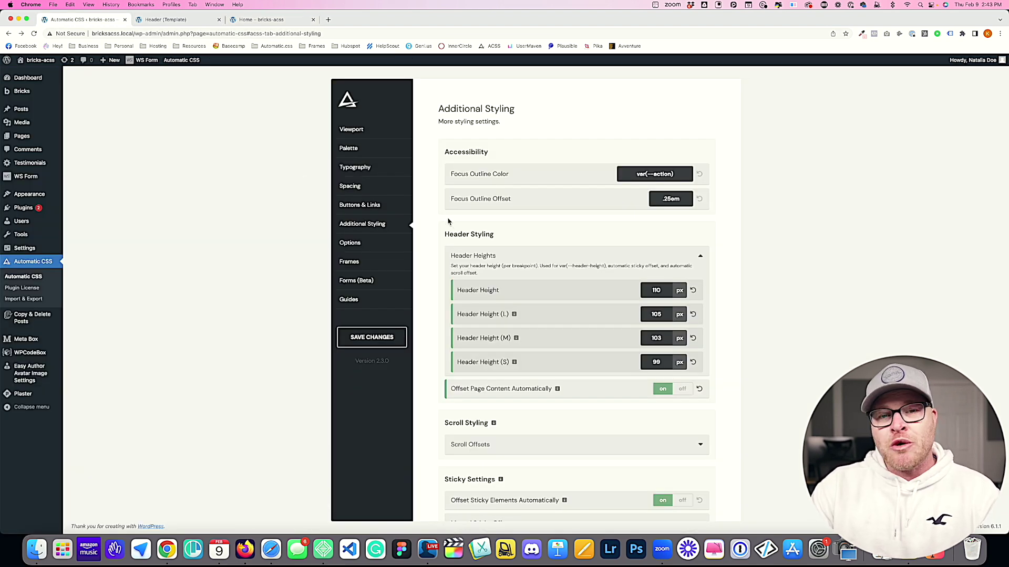
left_click(693, 290)
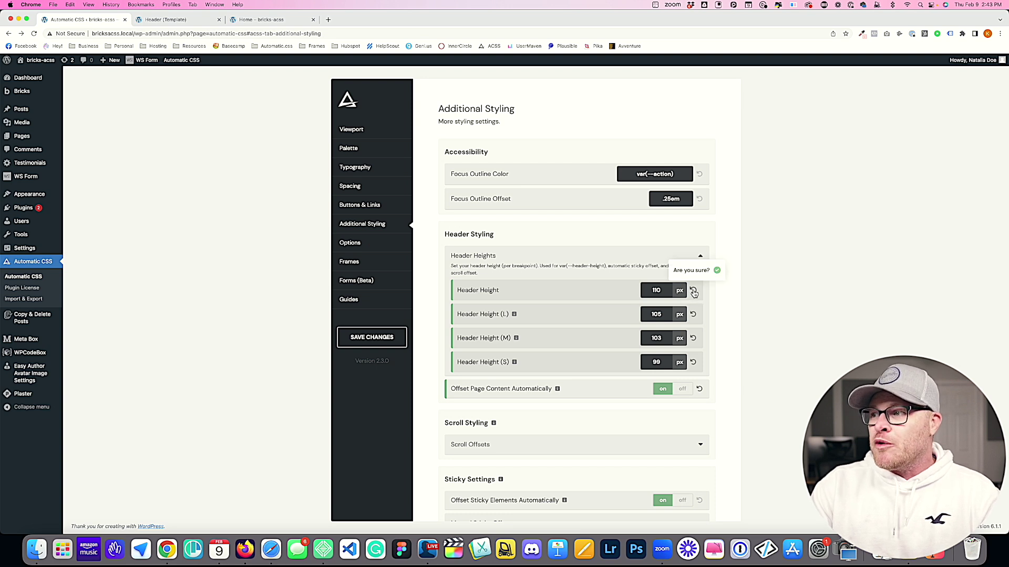
left_click(717, 272)
left_click(693, 314)
left_click(717, 296)
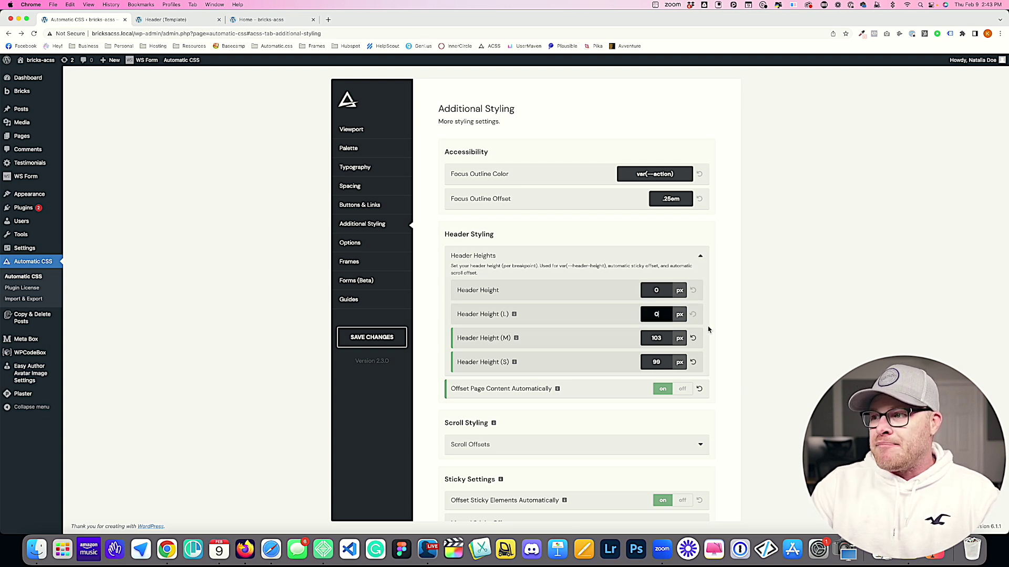
left_click(693, 338)
left_click(717, 321)
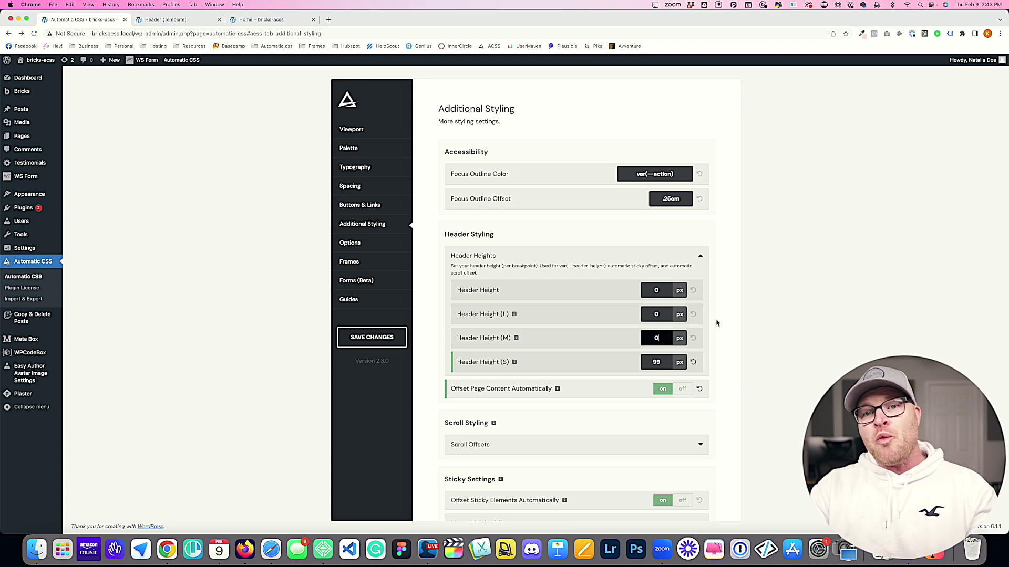
left_click(693, 362)
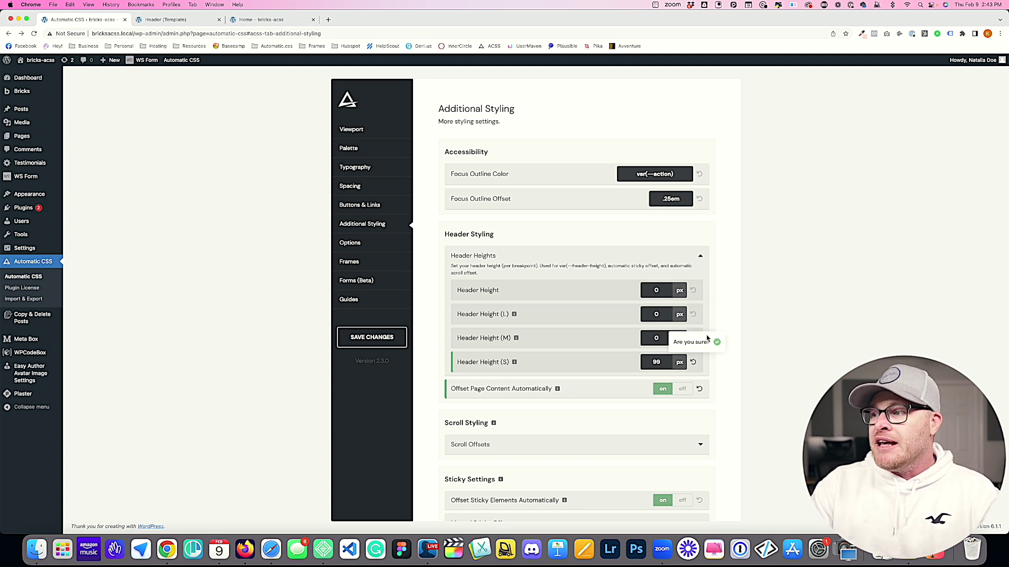
left_click(716, 342)
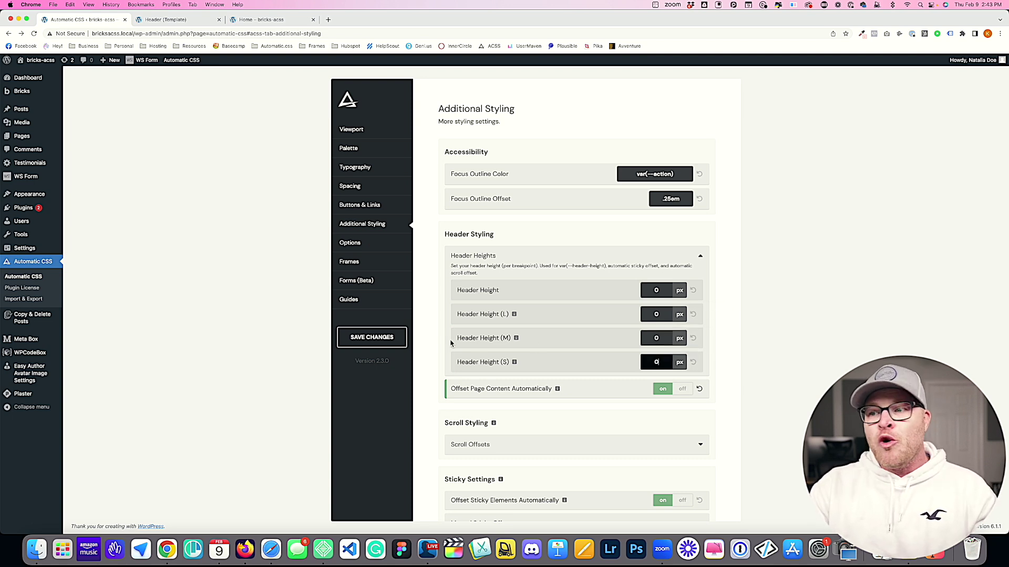
left_click(374, 337)
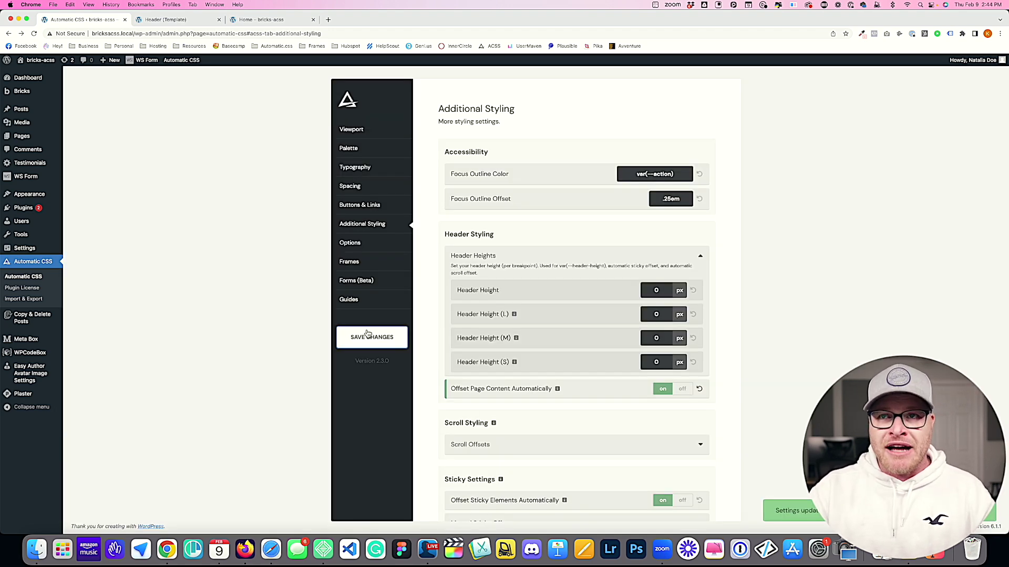
Step: Load the home page without the preview parameter in its address and test the hero's Primary action link again
left_click(274, 20)
scroll(346, 180, "up", 3)
scroll(346, 180, "up", 5)
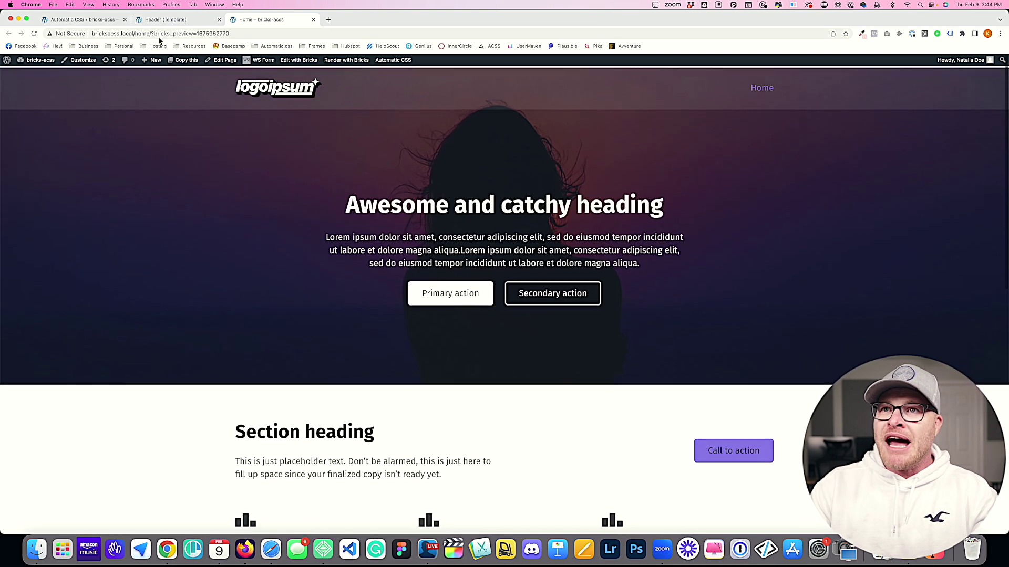
left_click(297, 33)
key("BackSpace")
key("Return")
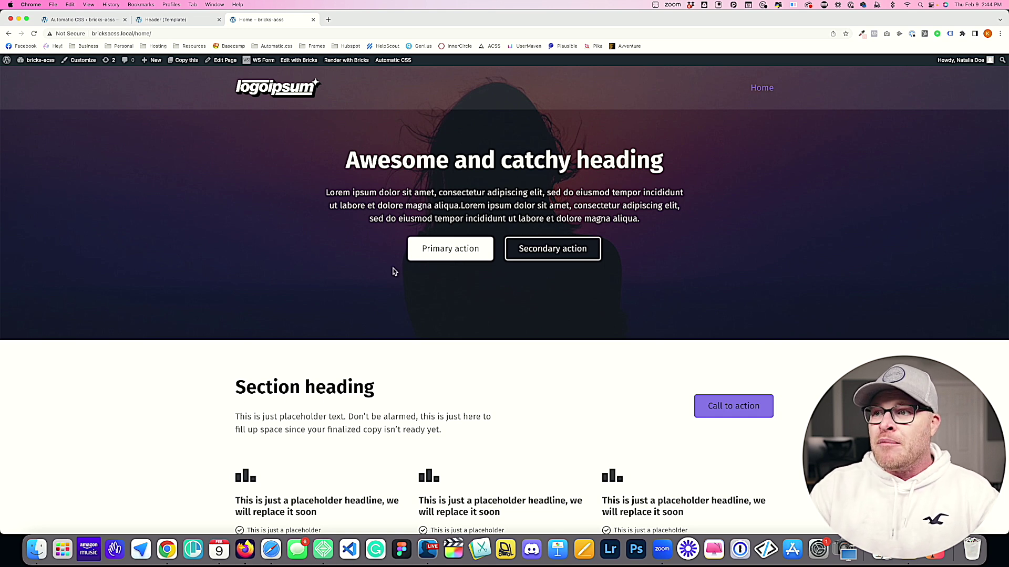
left_click(441, 256)
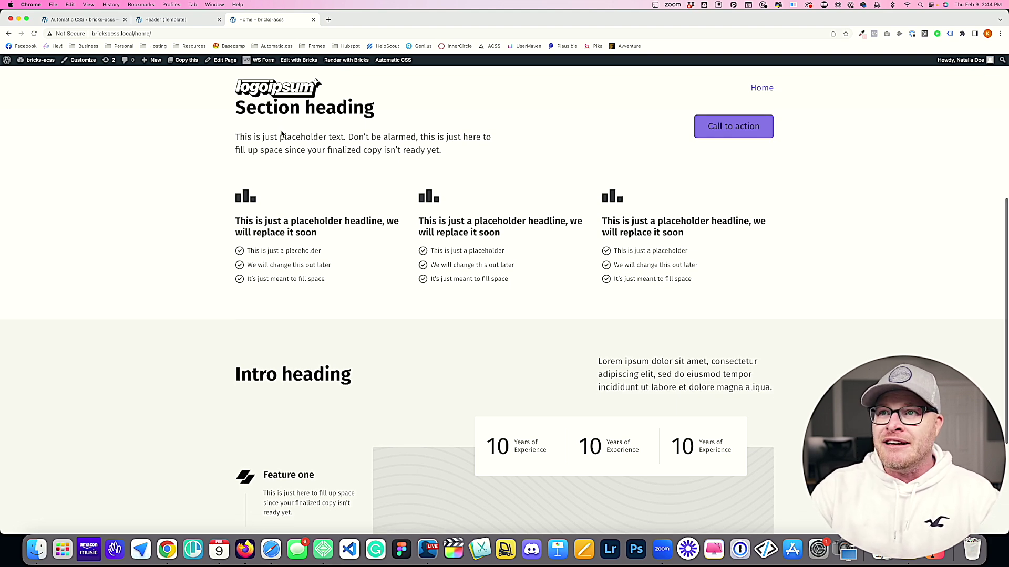
Step: Examine how the first section's heading sits against the sticky header on the home page
scroll(280, 131, "up", 1)
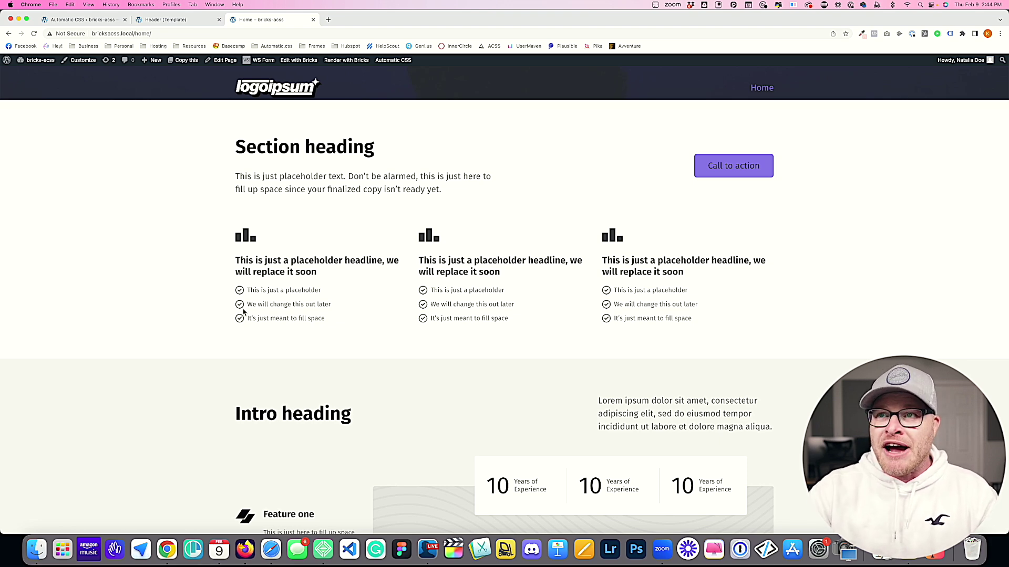
scroll(243, 312, "down", 2)
scroll(244, 312, "up", 1)
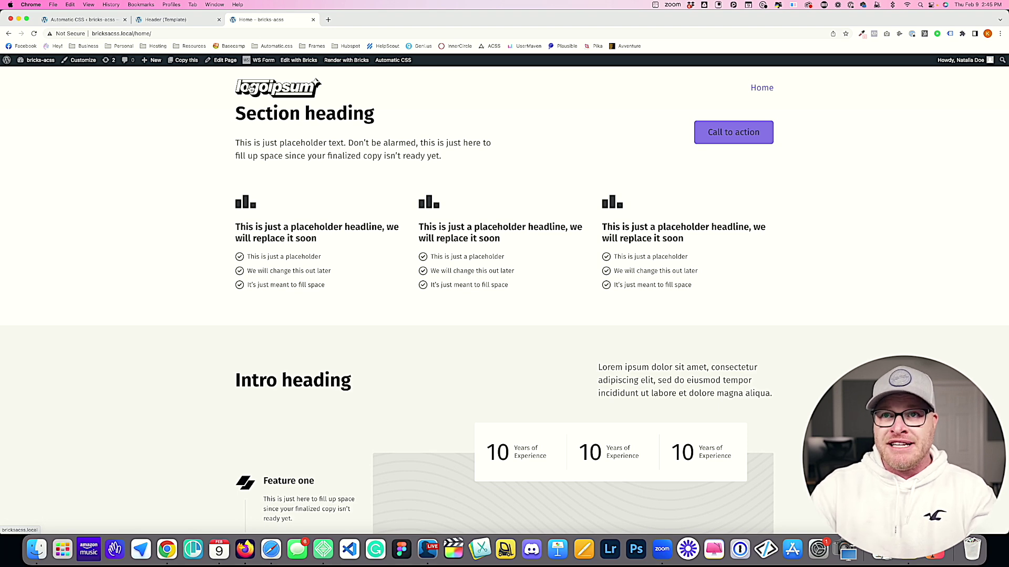
Step: Set the default Header Height in the Automatic CSS Header Styling settings to 105 px and save the changes
key("super+1")
left_click(657, 291)
type("100")
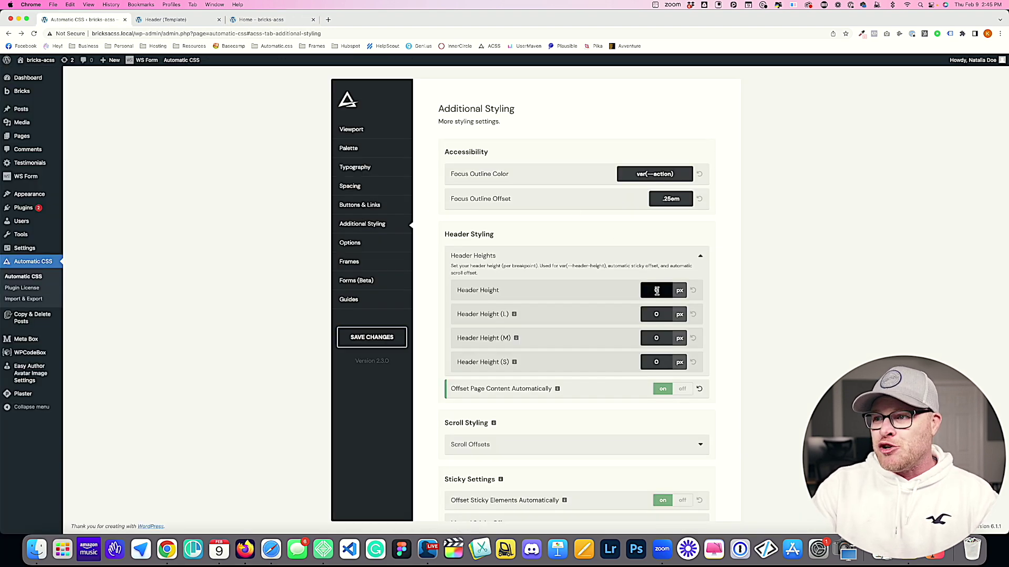
left_click(373, 342)
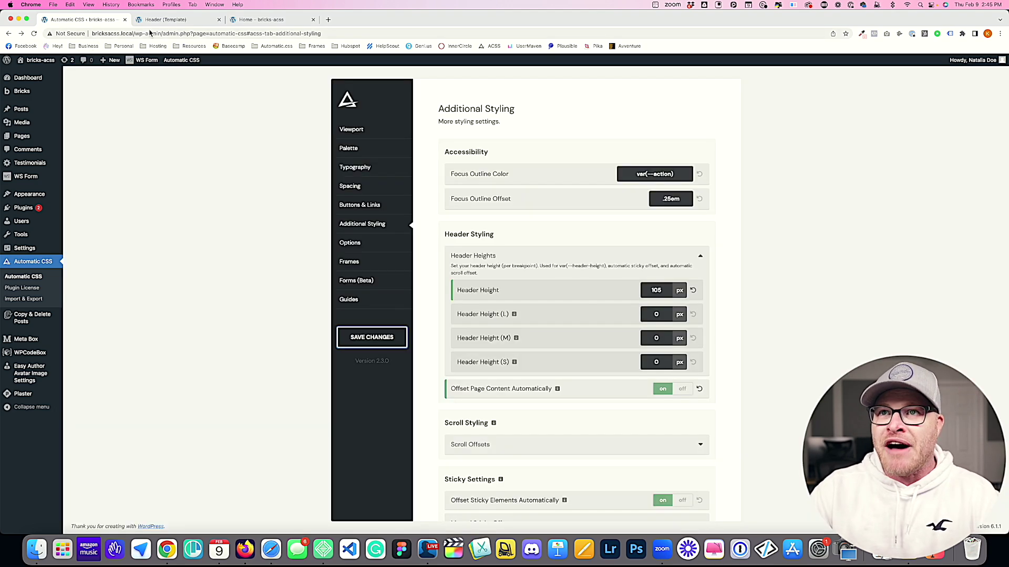
Step: Reload the home page and test where the hero's Primary action link lands relative to the sticky header
left_click(163, 20)
left_click(261, 20)
key("super+r")
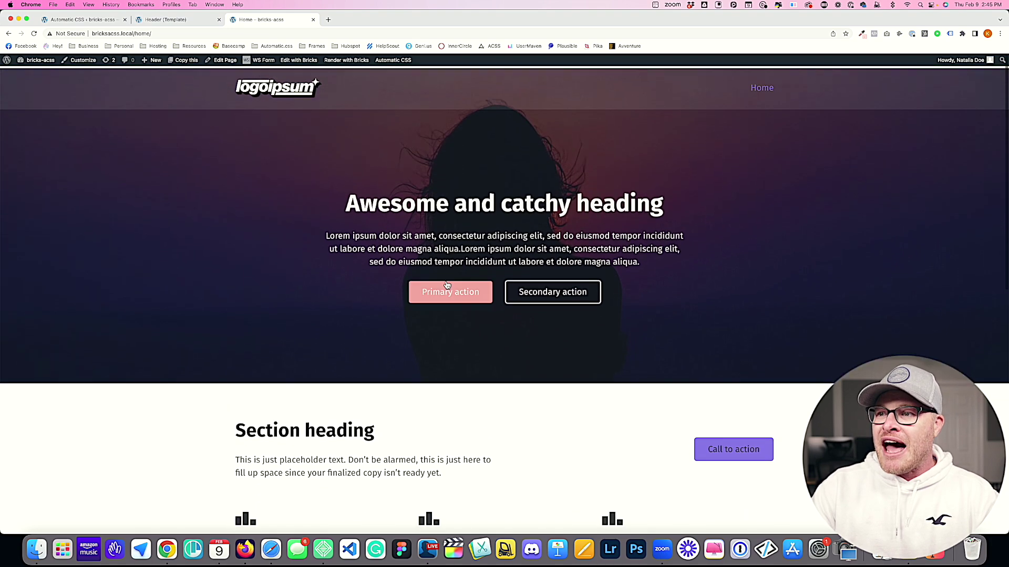
left_click(435, 293)
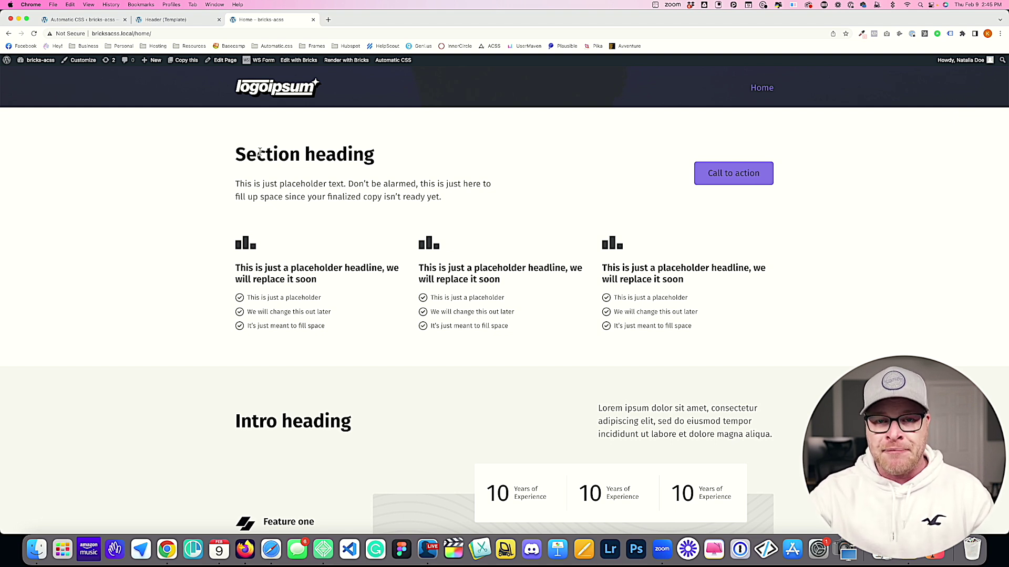
Step: Review the Header Heights, Offset Page Content Automatically, Scroll Styling and Sticky Settings options in the Additional Styling settings
left_click(79, 19)
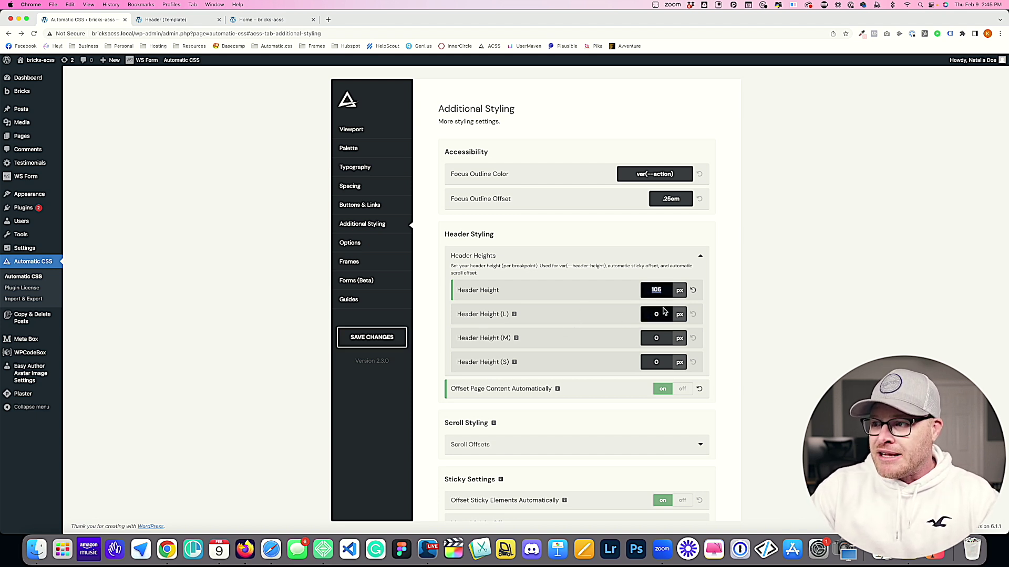
scroll(657, 313, "down", 3)
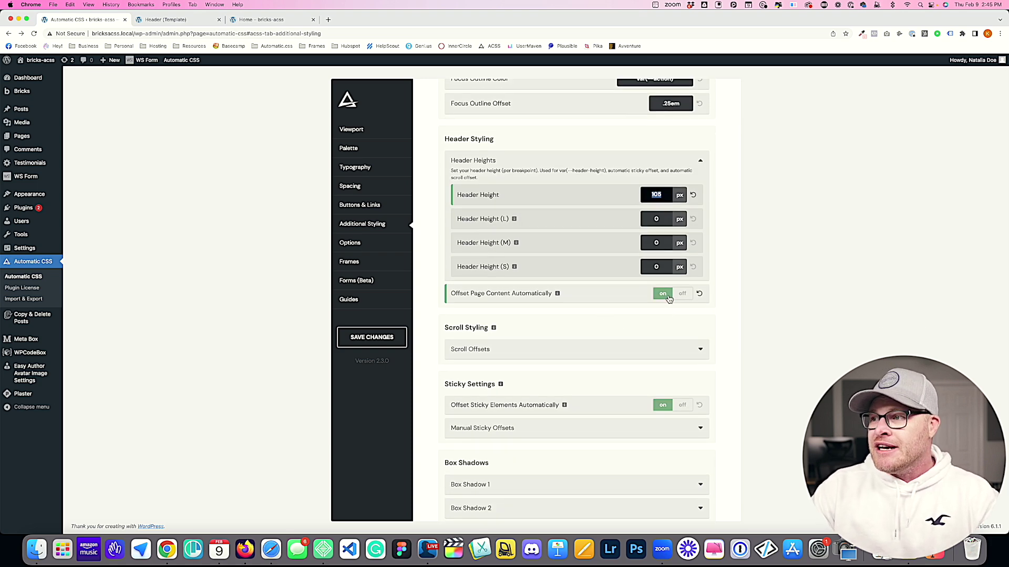
left_click_drag(449, 293, 549, 309)
left_click(547, 311)
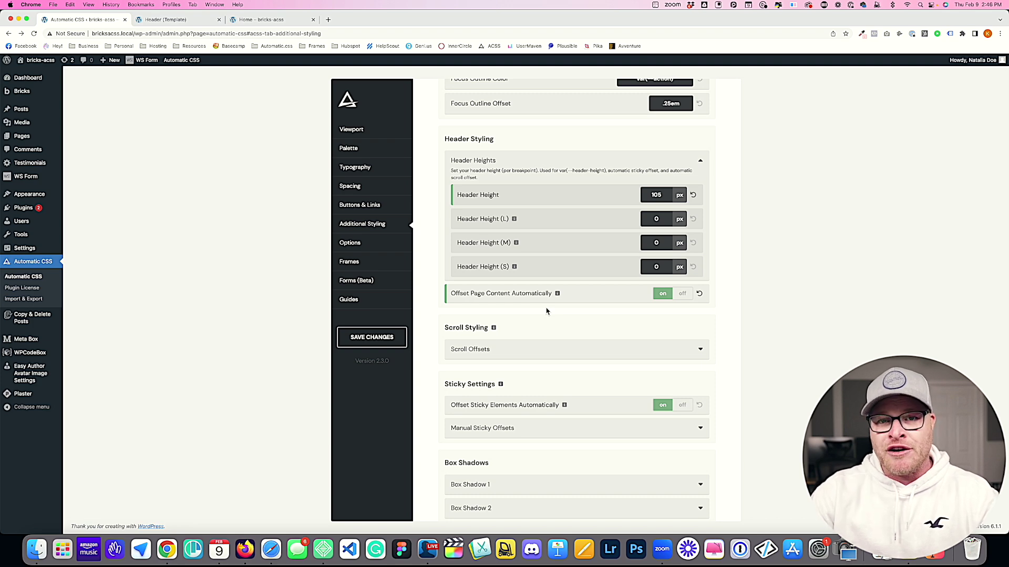
scroll(551, 294, "down", 5)
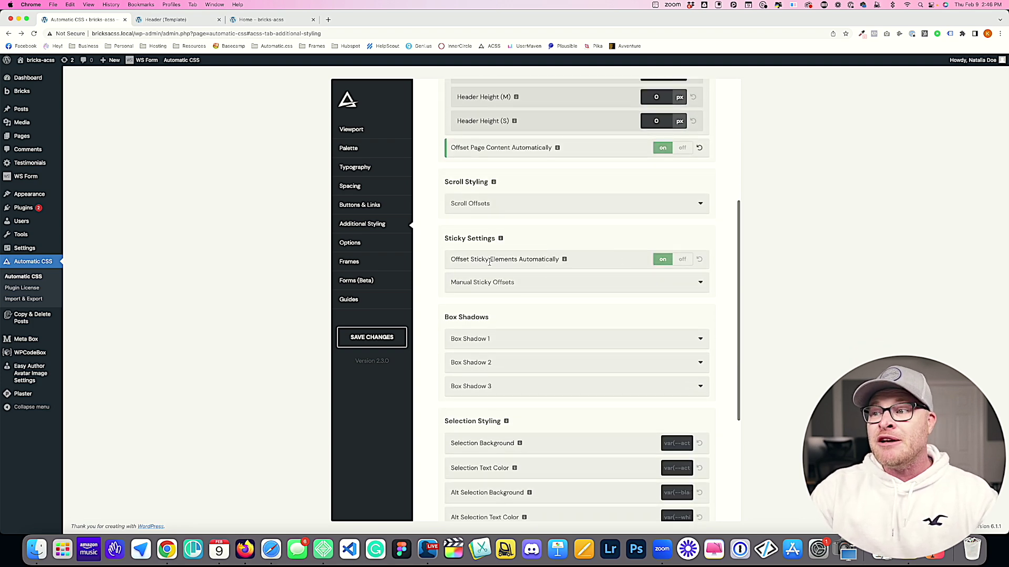
scroll(559, 191, "up", 3)
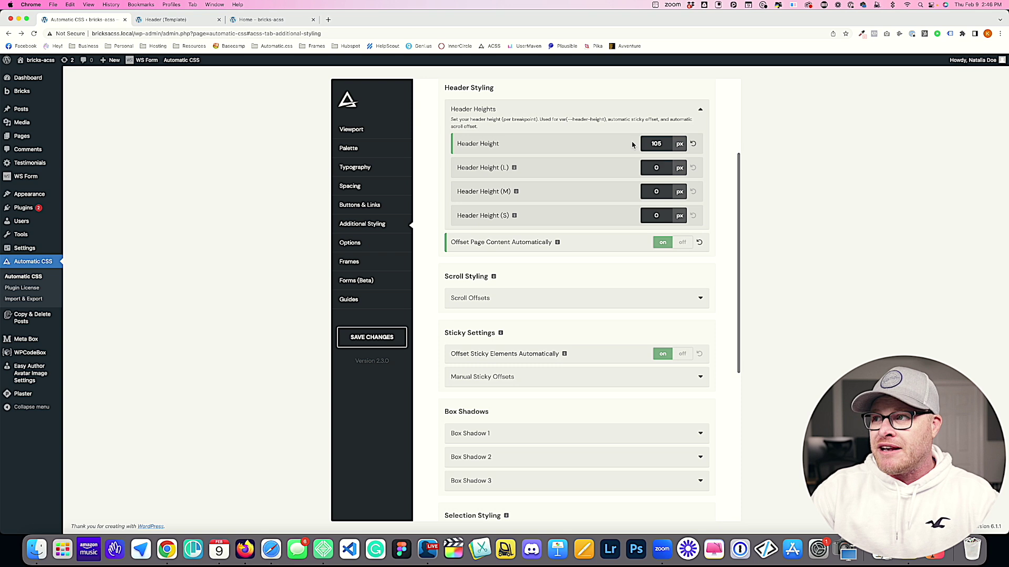
scroll(578, 195, "down", 4)
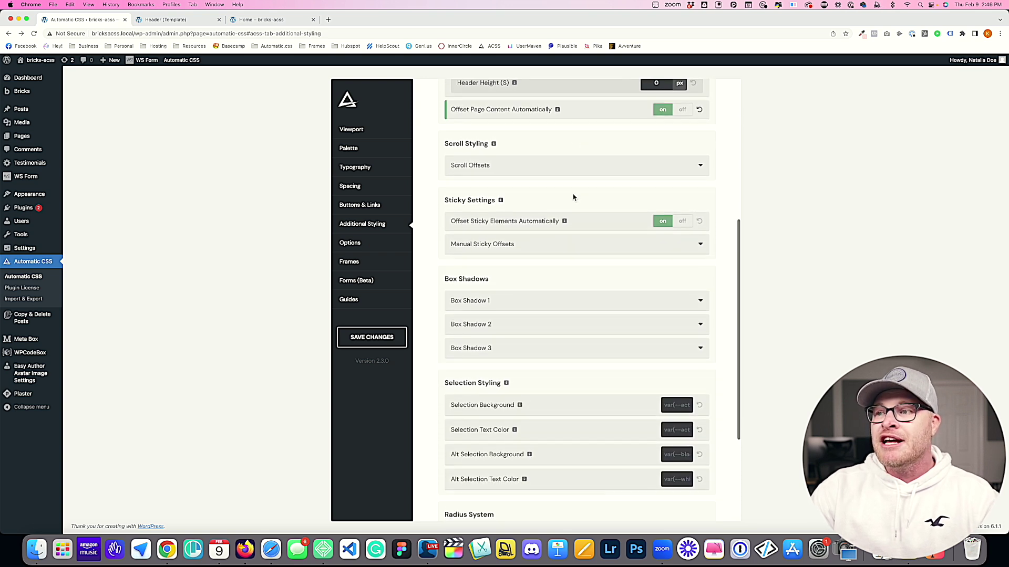
scroll(573, 197, "down", 1)
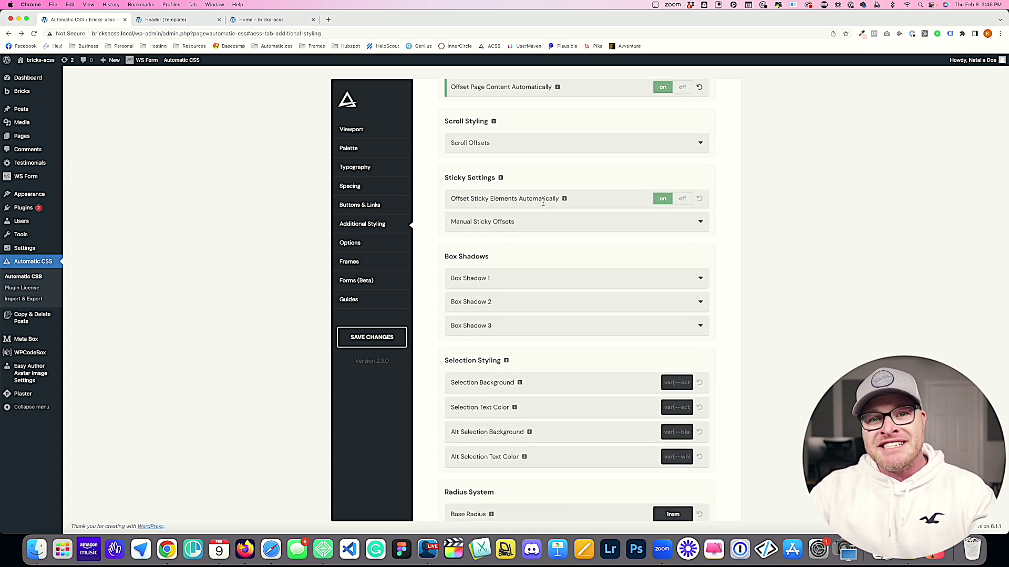